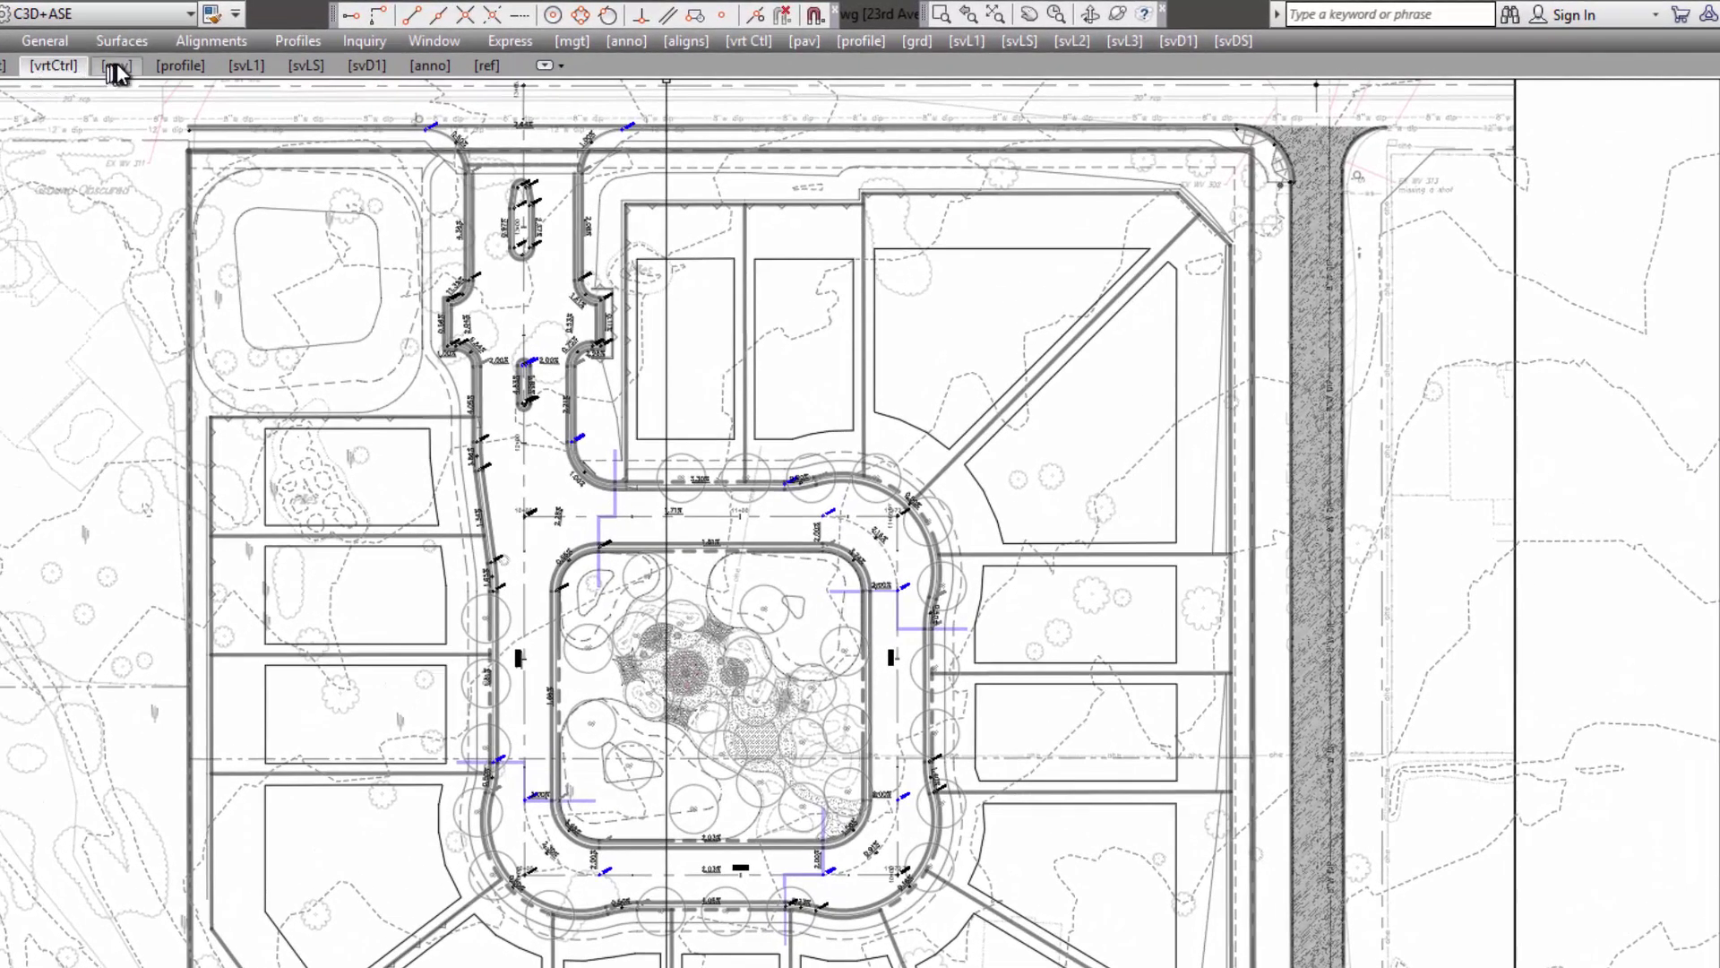
Make the road alignment around the central park the current paving alignment
{"action": "left_click", "coordinate": [117, 68]}
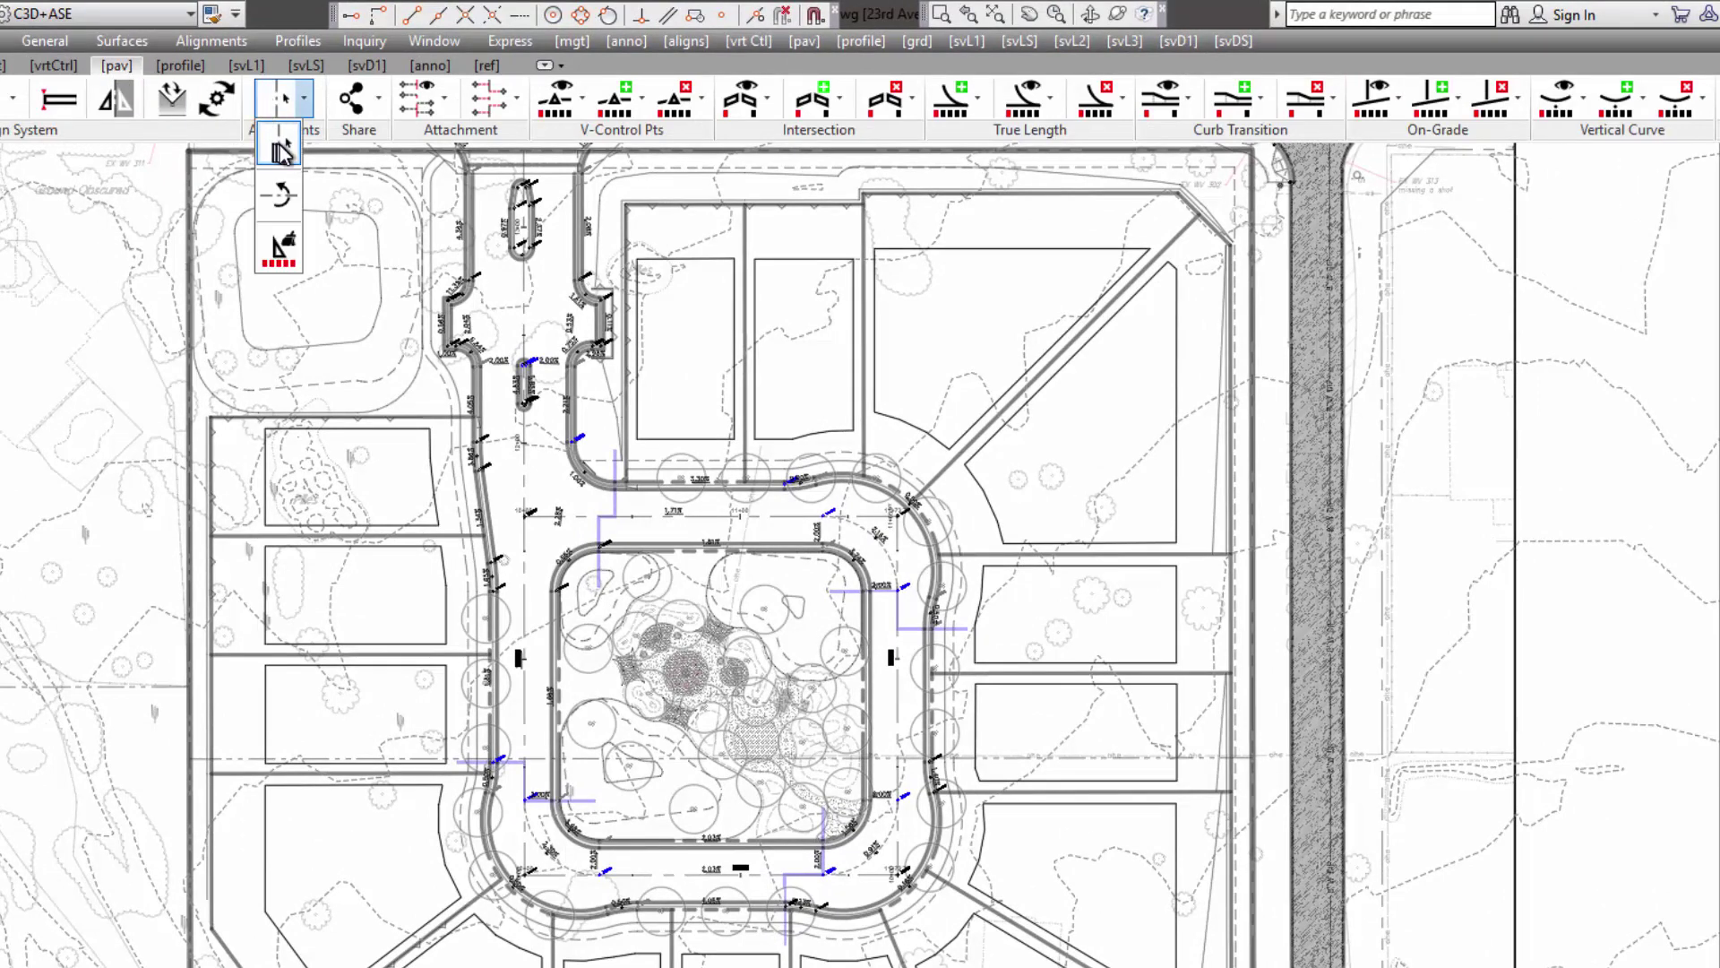
{"action": "left_click", "coordinate": [285, 148]}
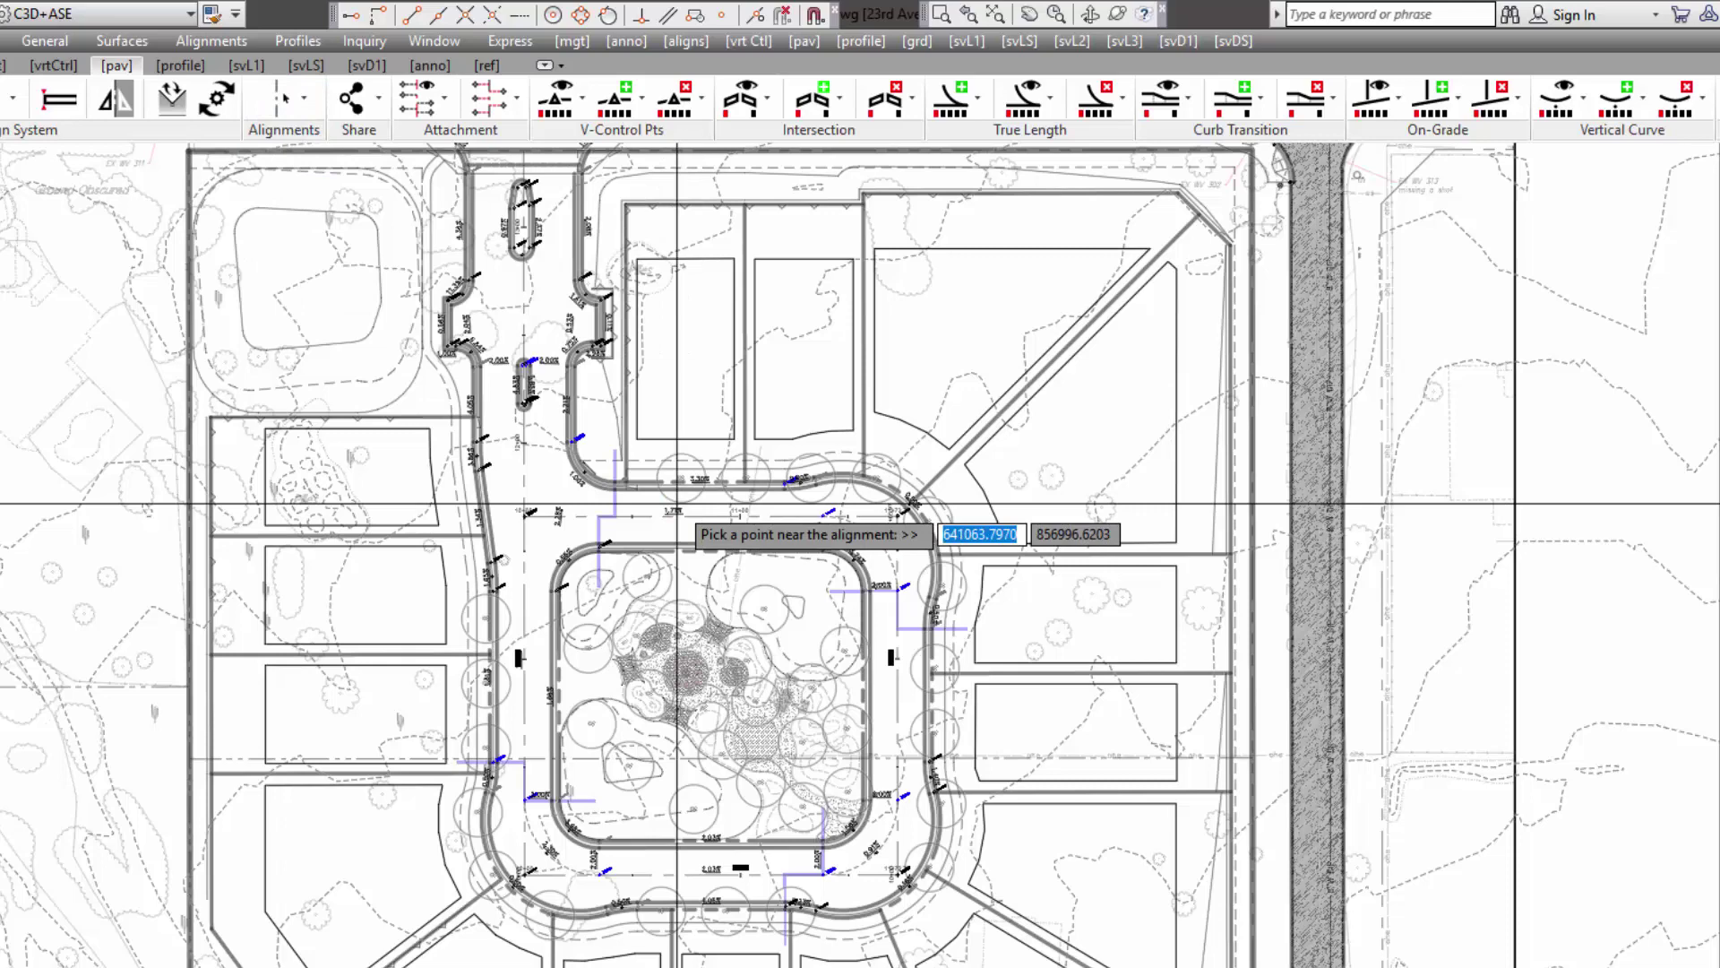
{"action": "left_click", "coordinate": [713, 519]}
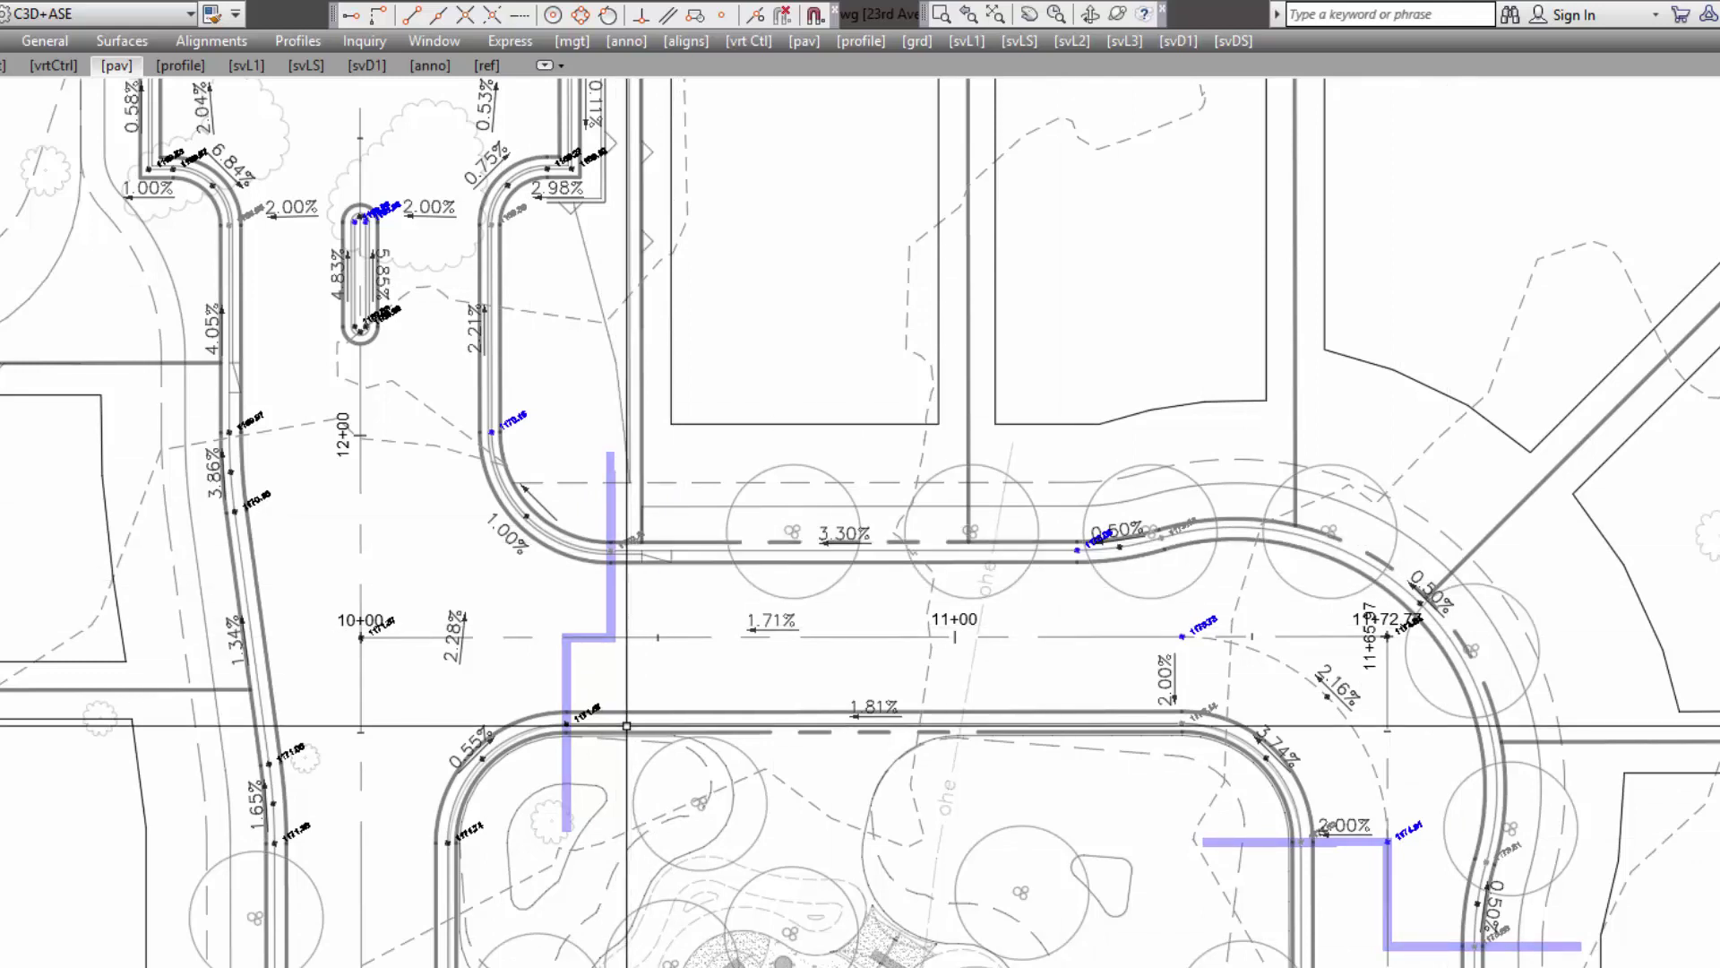
Define the three centerline elevation points as CL vertical control points
{"action": "left_click", "coordinate": [119, 70]}
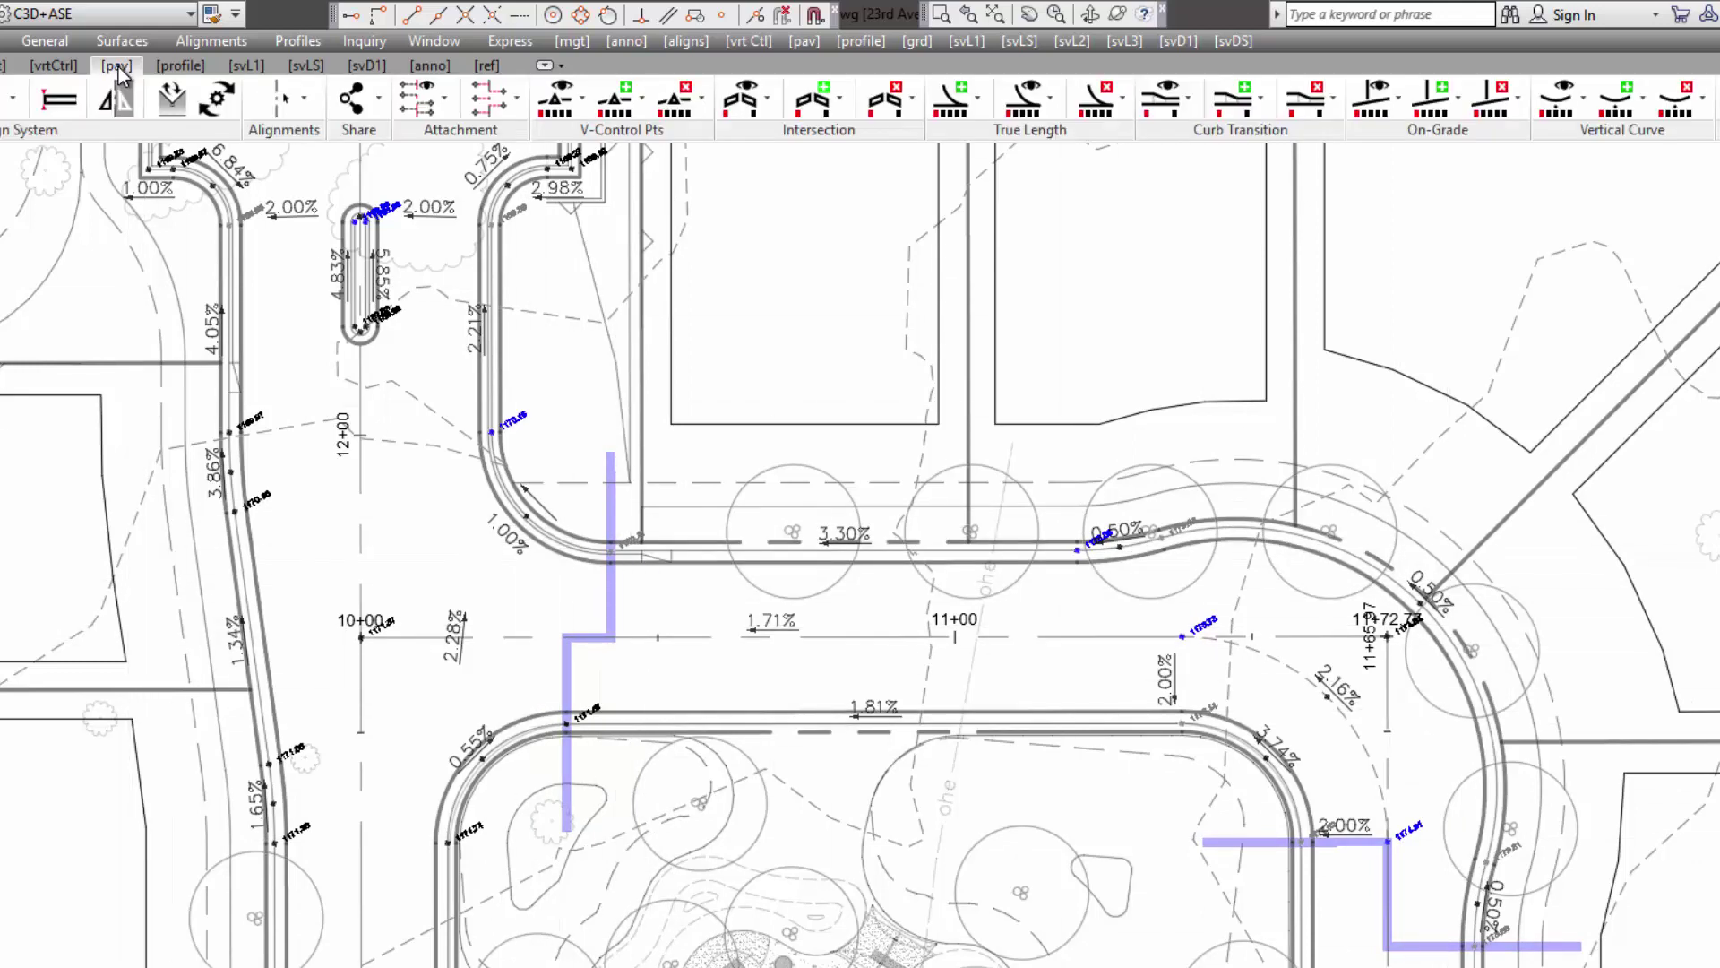
{"action": "left_click", "coordinate": [639, 105]}
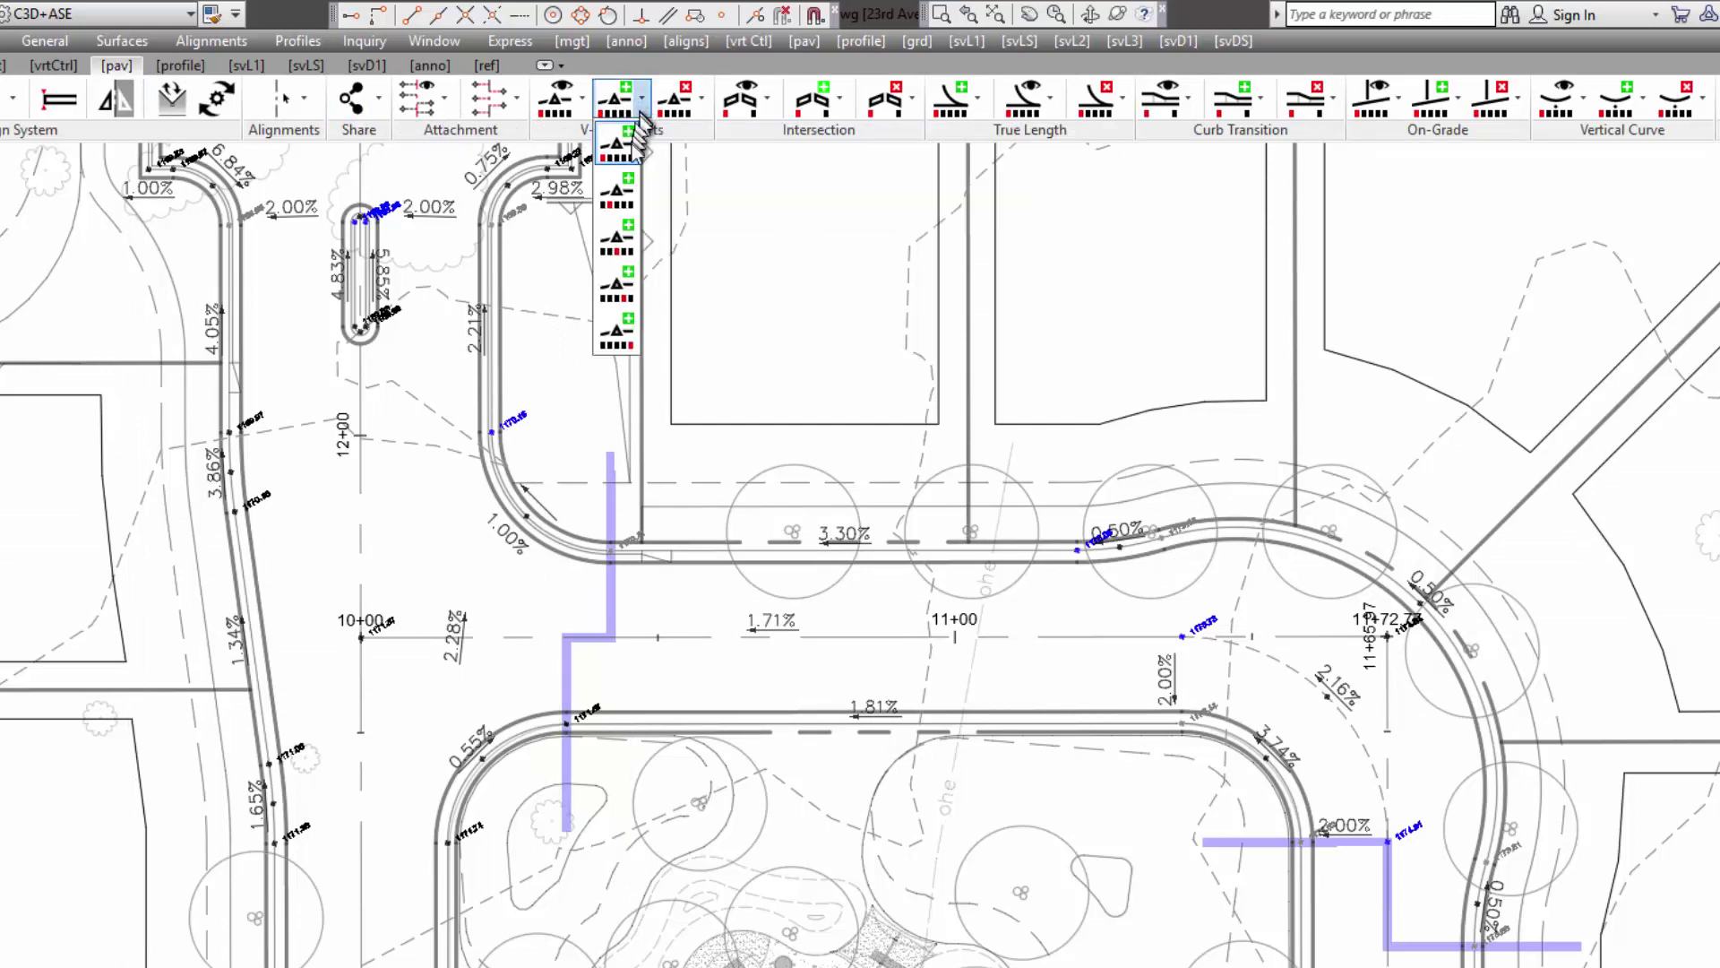
{"action": "left_click", "coordinate": [624, 247]}
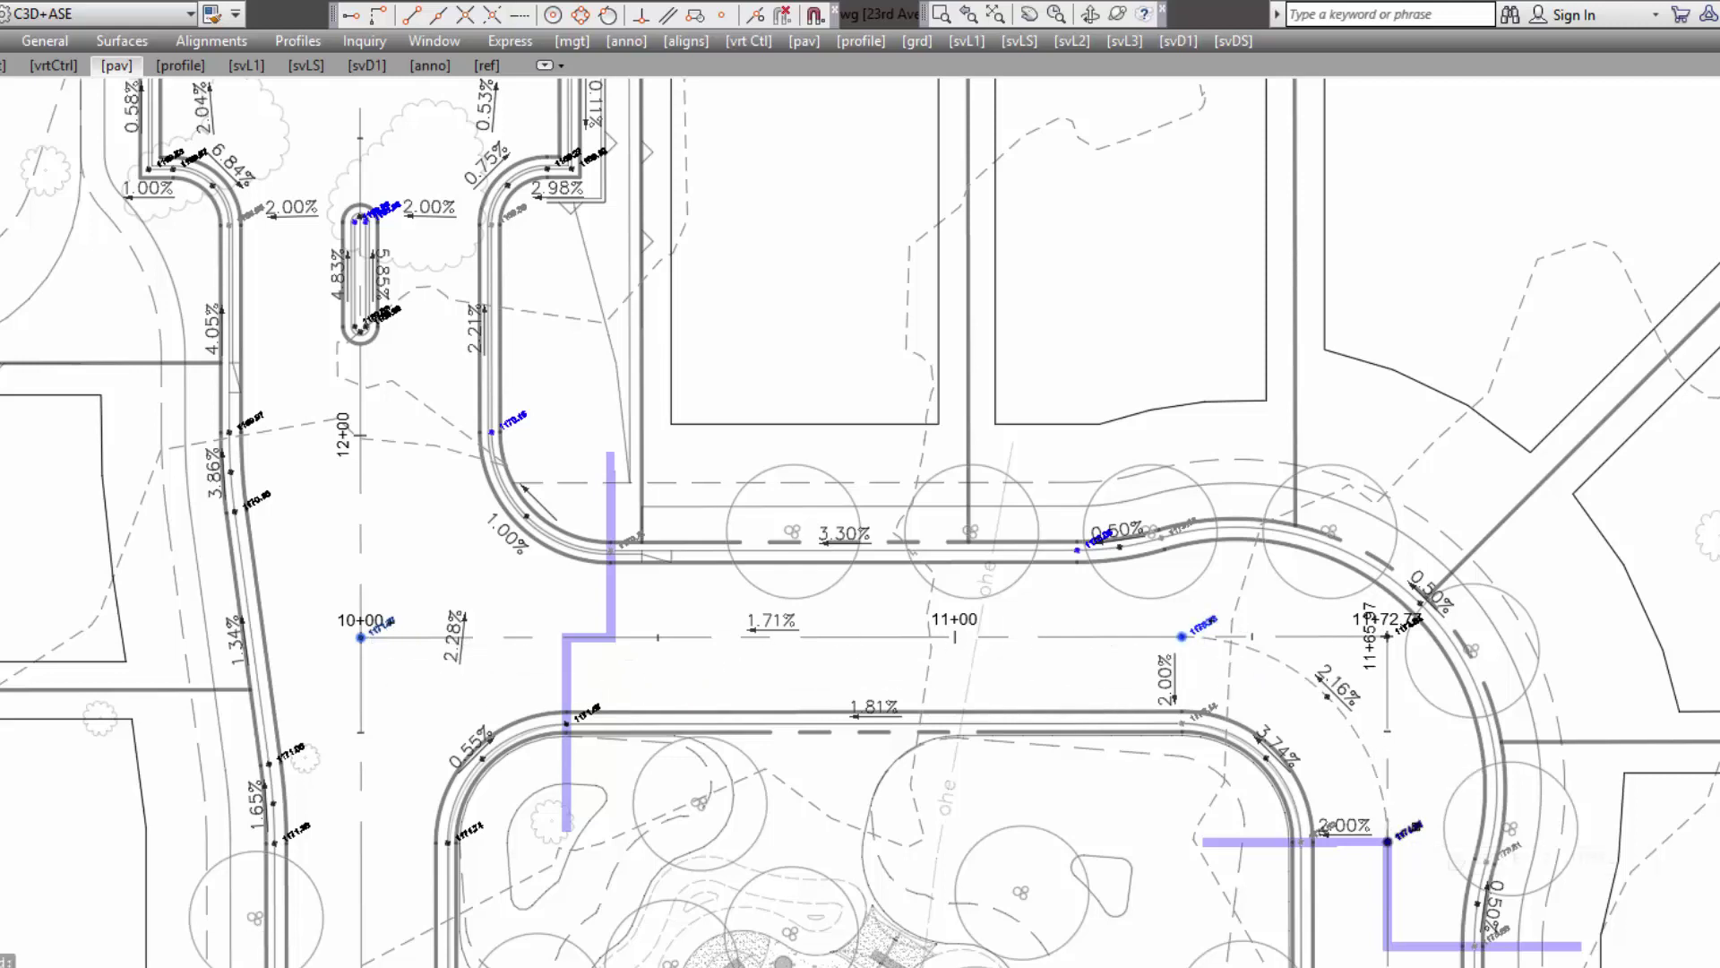
{"action": "left_click", "coordinate": [1421, 757]}
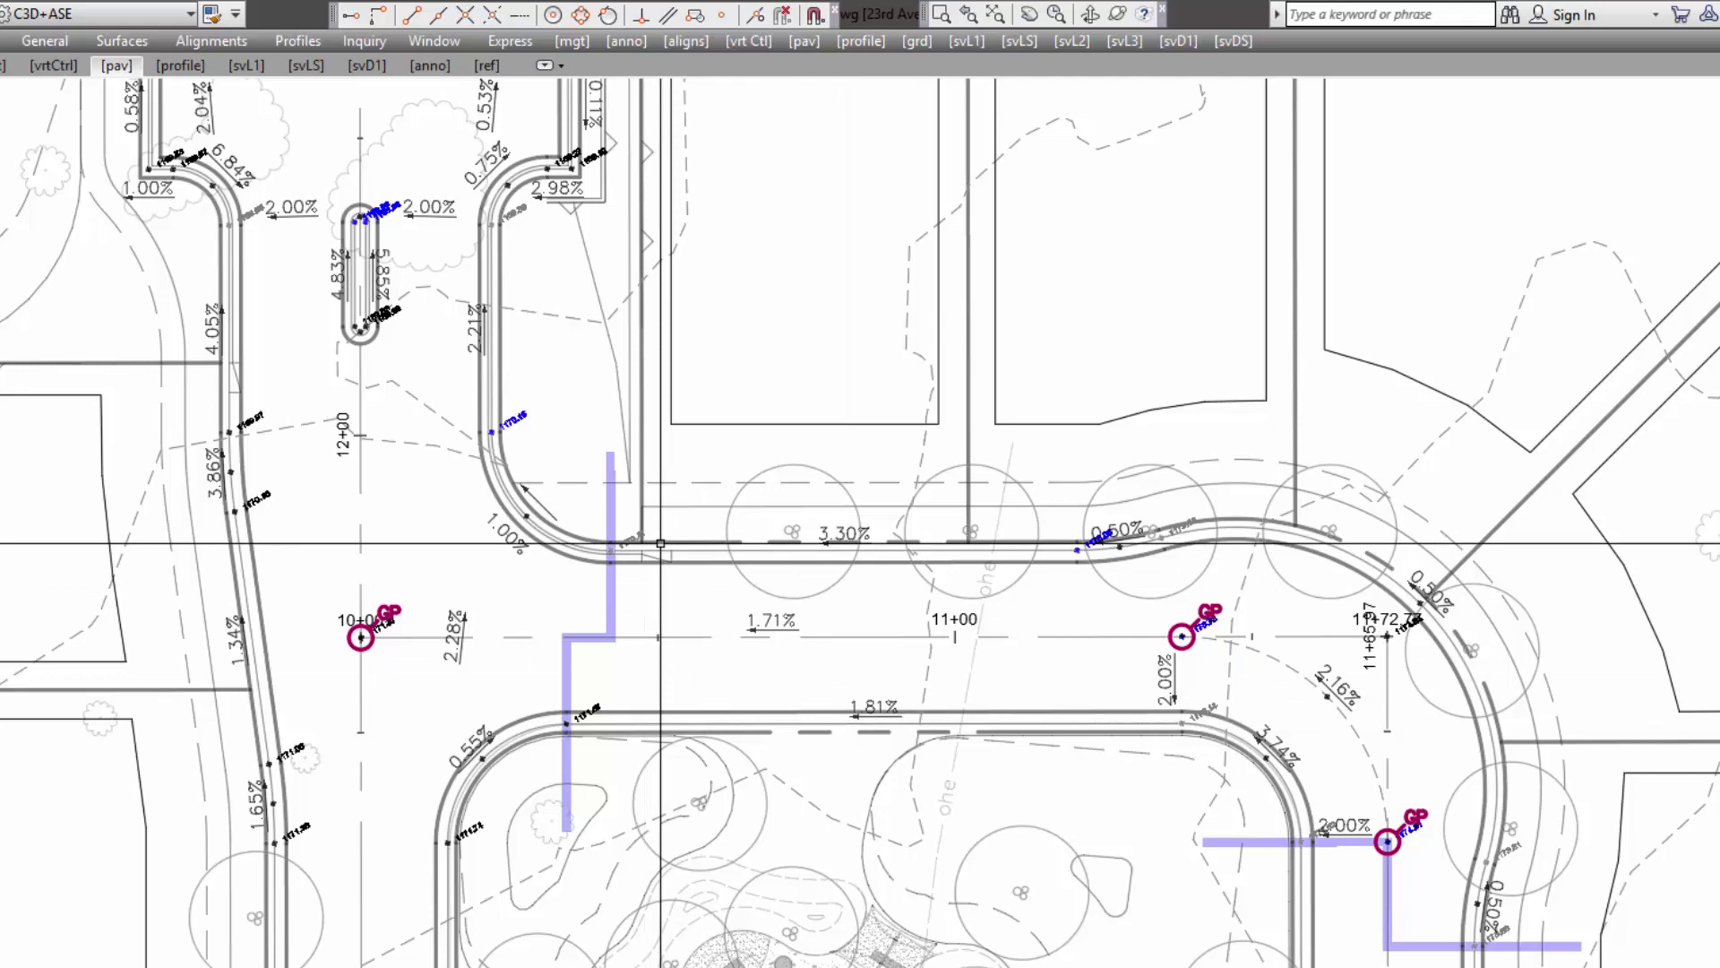
Expand the pav ribbon to full panels and start defining L1 control points
{"action": "left_click", "coordinate": [124, 70]}
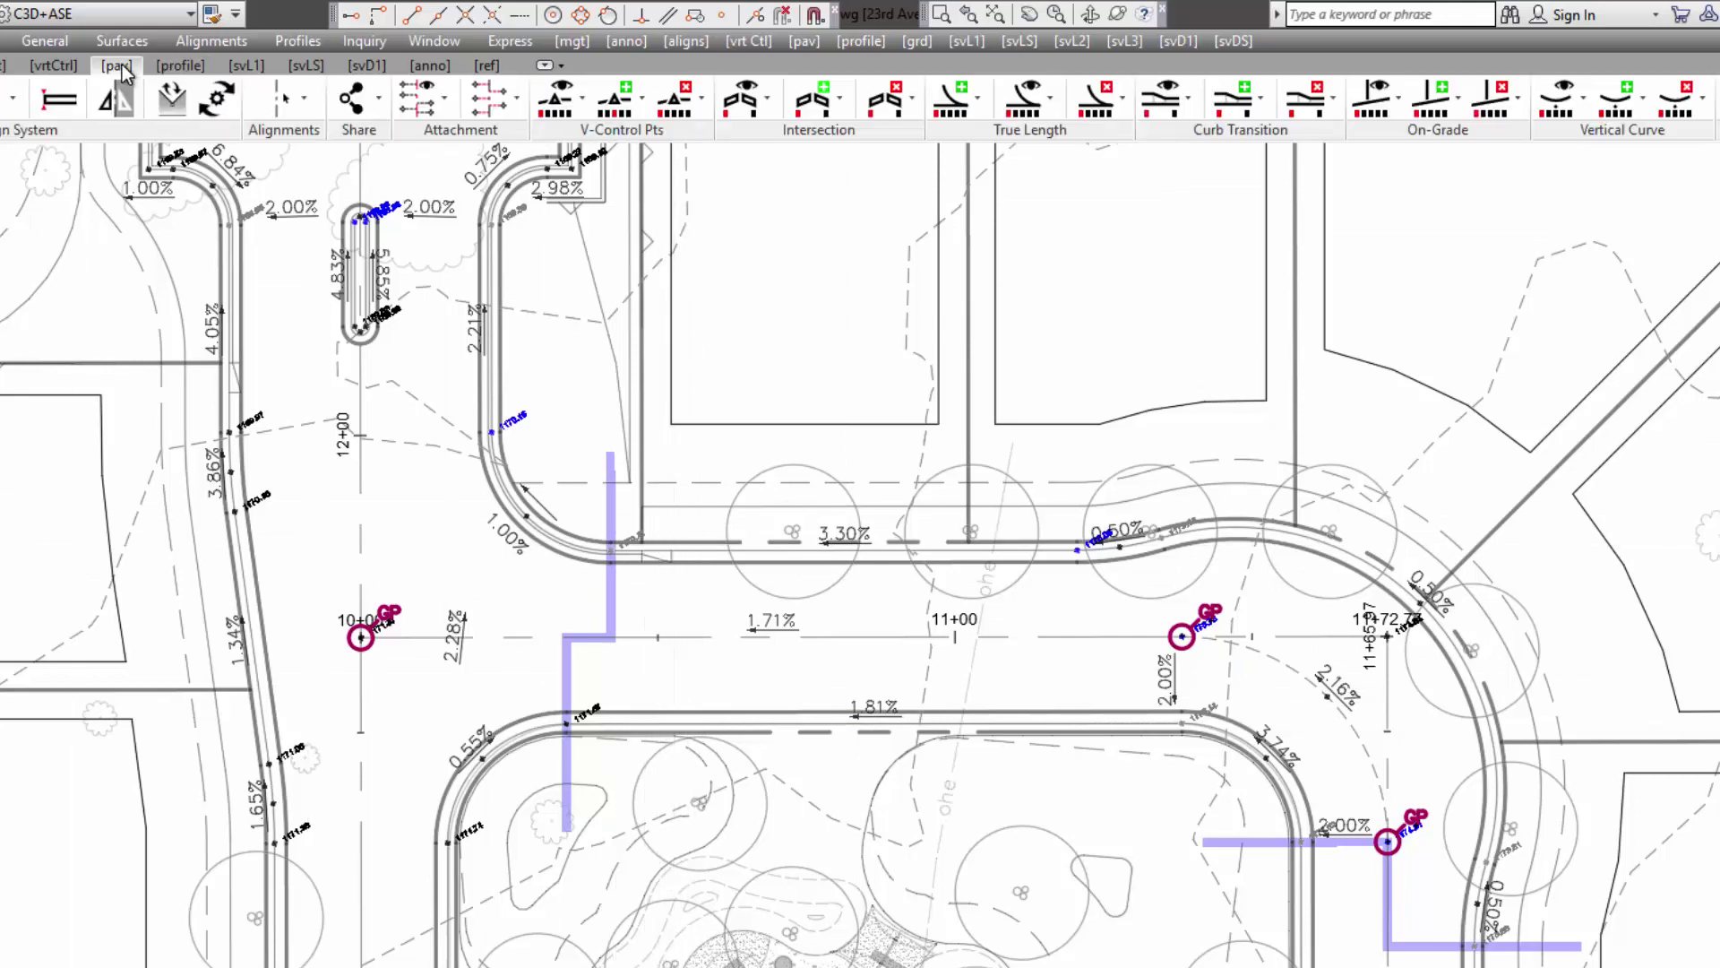
{"action": "left_click", "coordinate": [544, 66]}
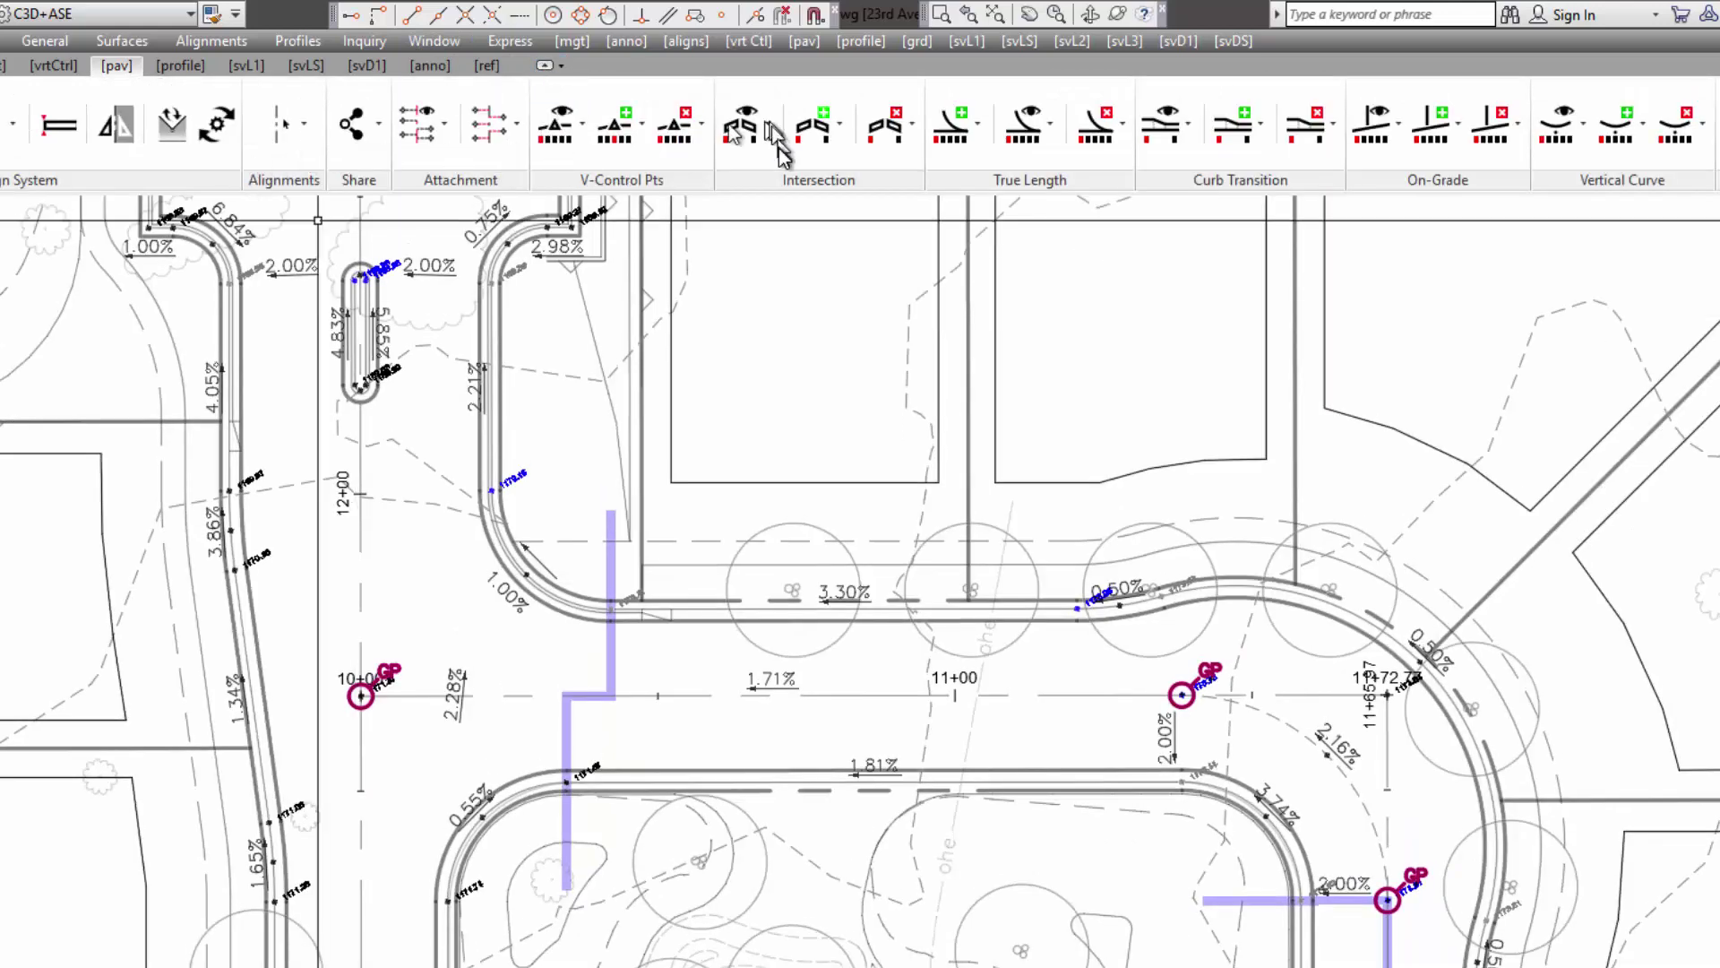
{"action": "left_click", "coordinate": [640, 127]}
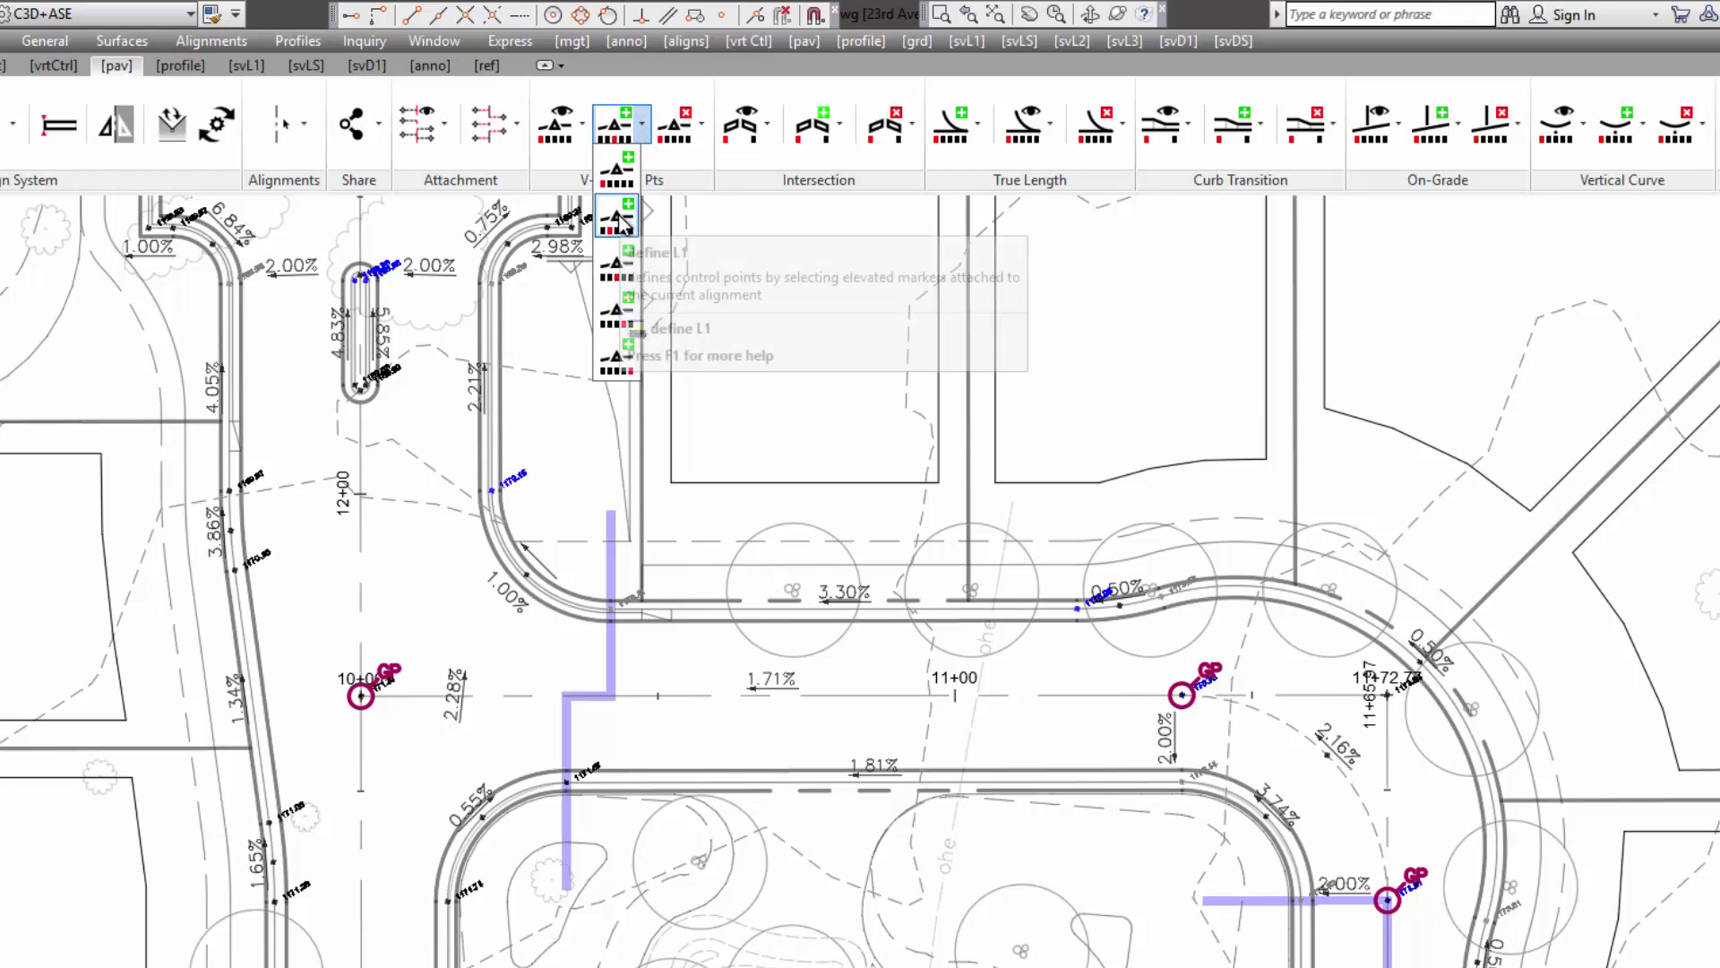
{"action": "left_click", "coordinate": [624, 224]}
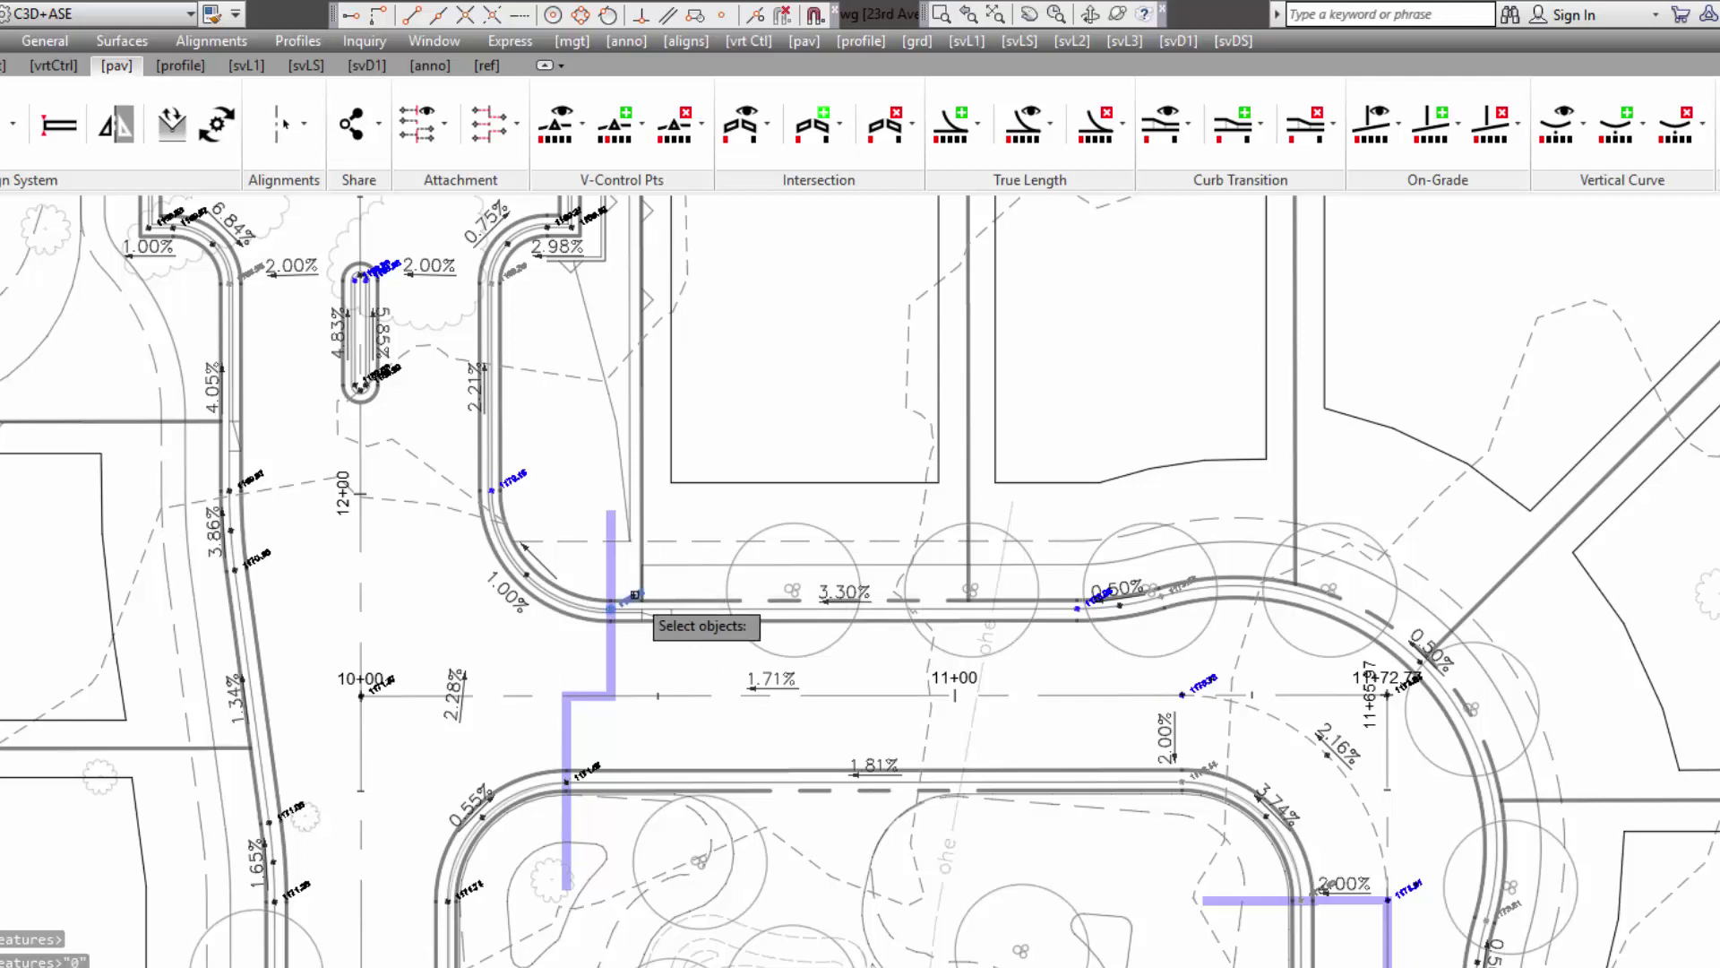
Select the left curb points from 1173.06 eastward and give L1 a 6-inch beginning curb height
{"action": "scroll", "coordinate": [1156, 628], "scroll_direction": "up", "scroll_amount": 4}
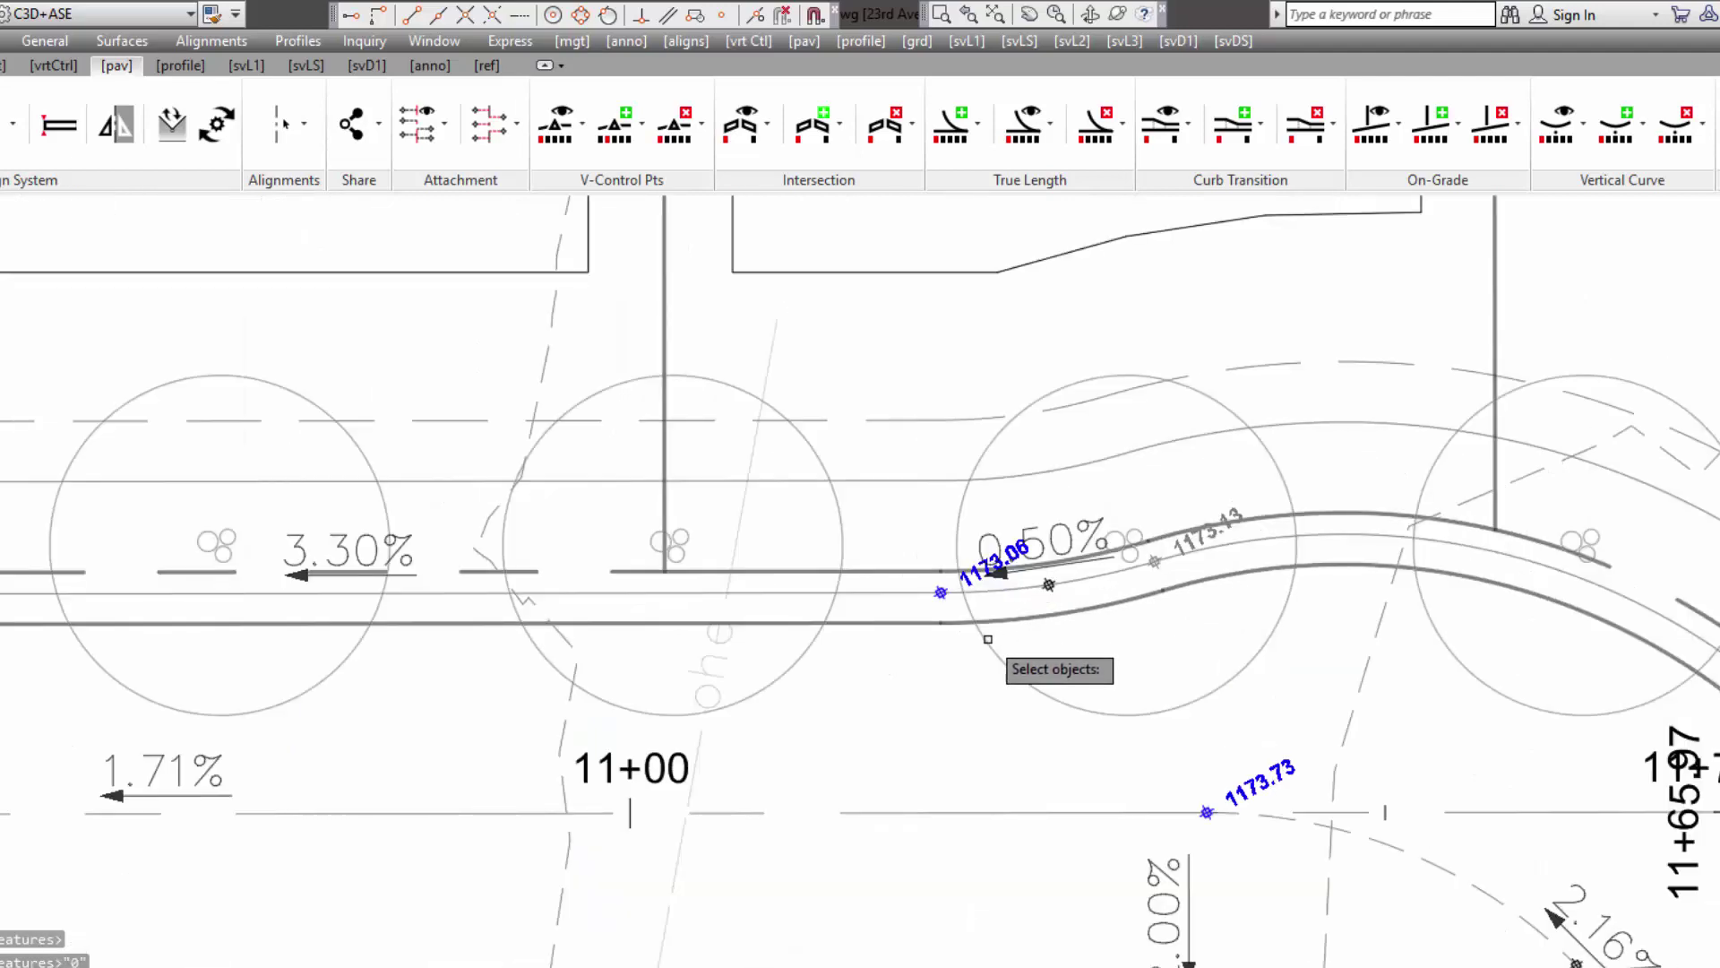
{"action": "left_click", "coordinate": [941, 591]}
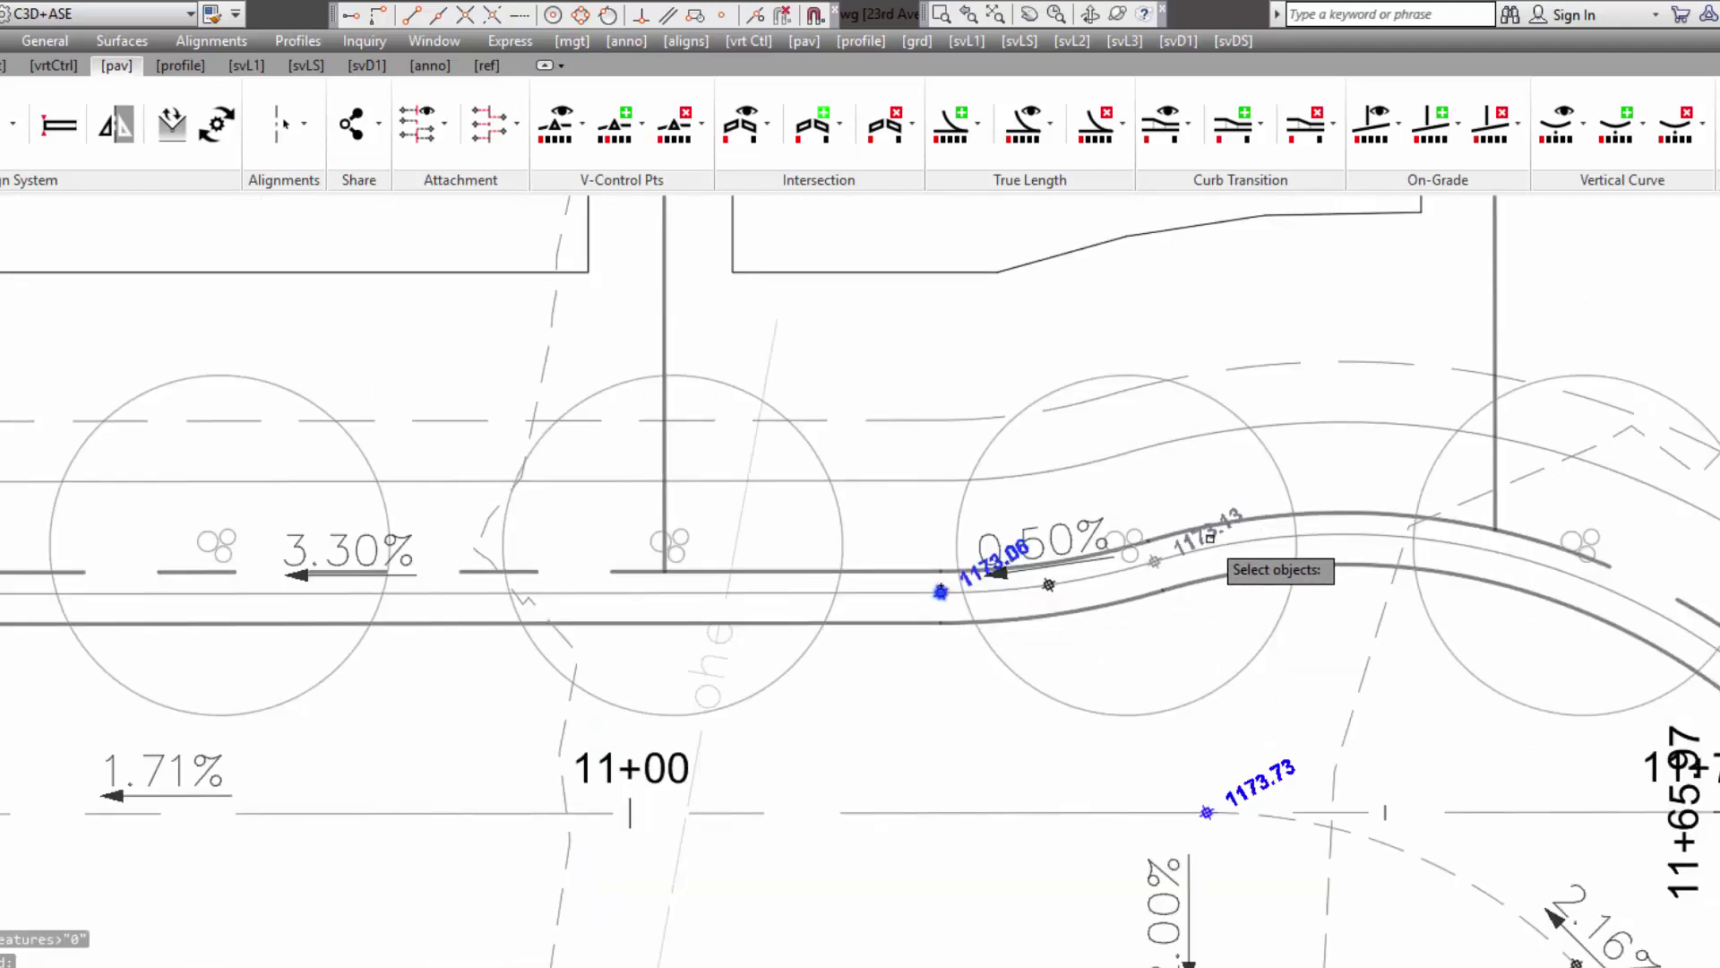
{"action": "middle_click_drag", "start_coordinate": [1588, 760], "coordinate": [950, 461]}
{"action": "scroll", "coordinate": [1098, 609], "scroll_direction": "down", "scroll_amount": 4}
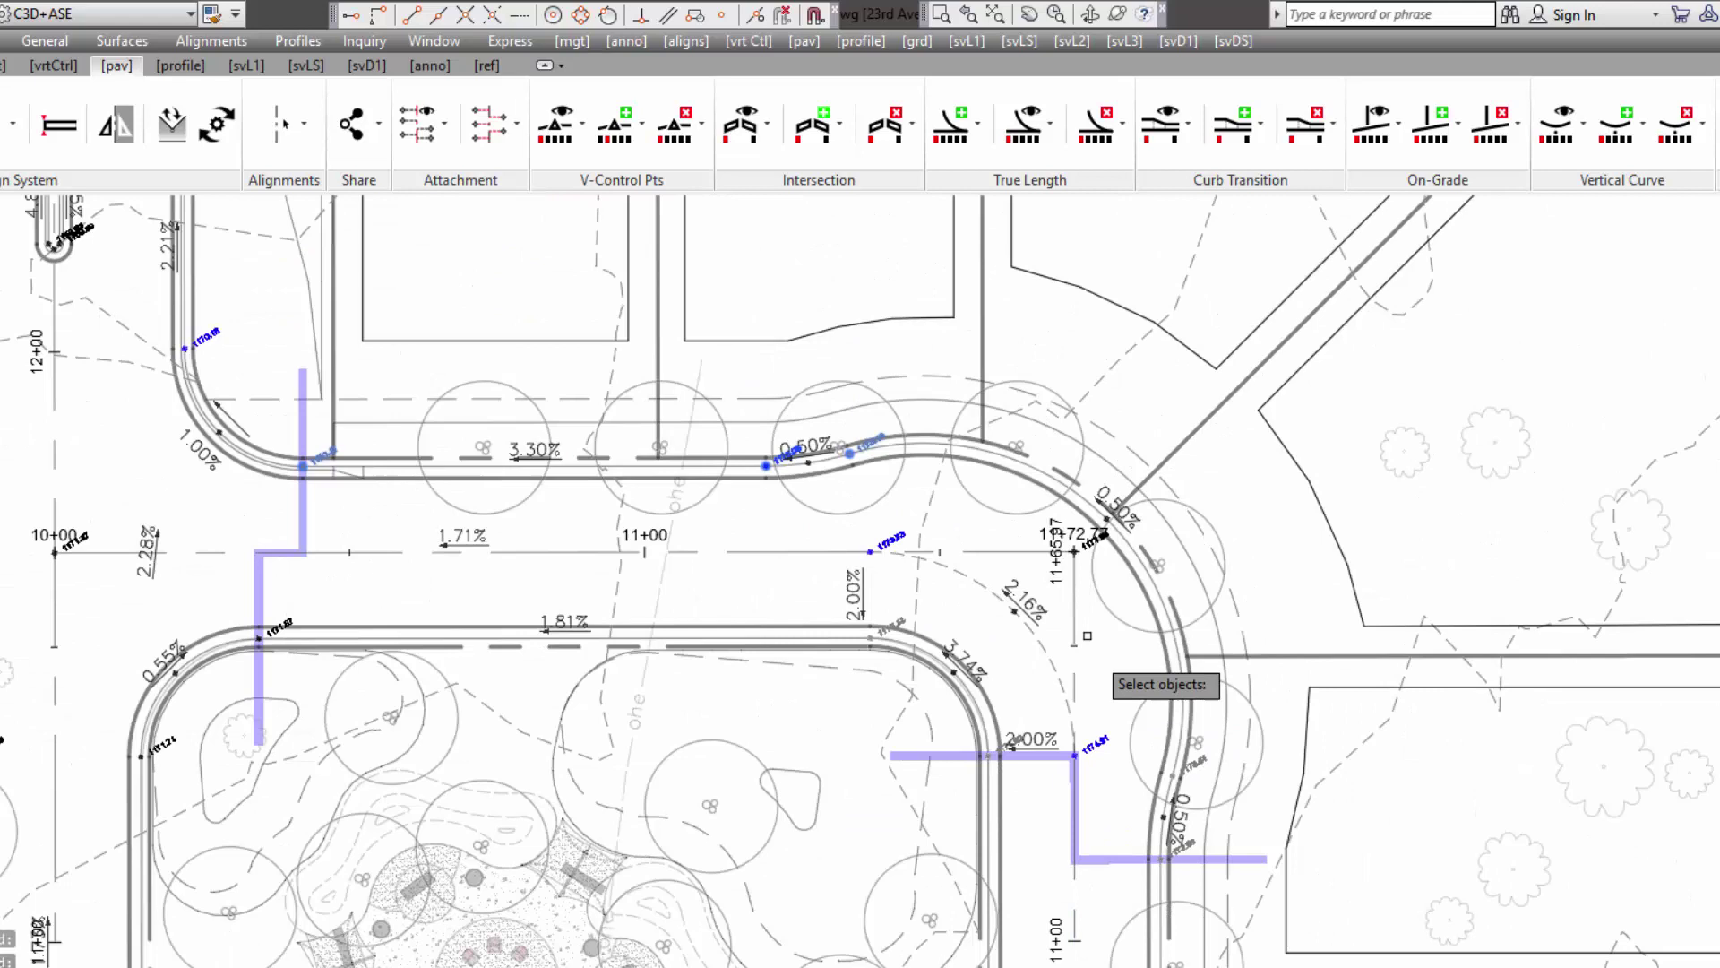
{"action": "scroll", "coordinate": [1194, 784], "scroll_direction": "up", "scroll_amount": 2}
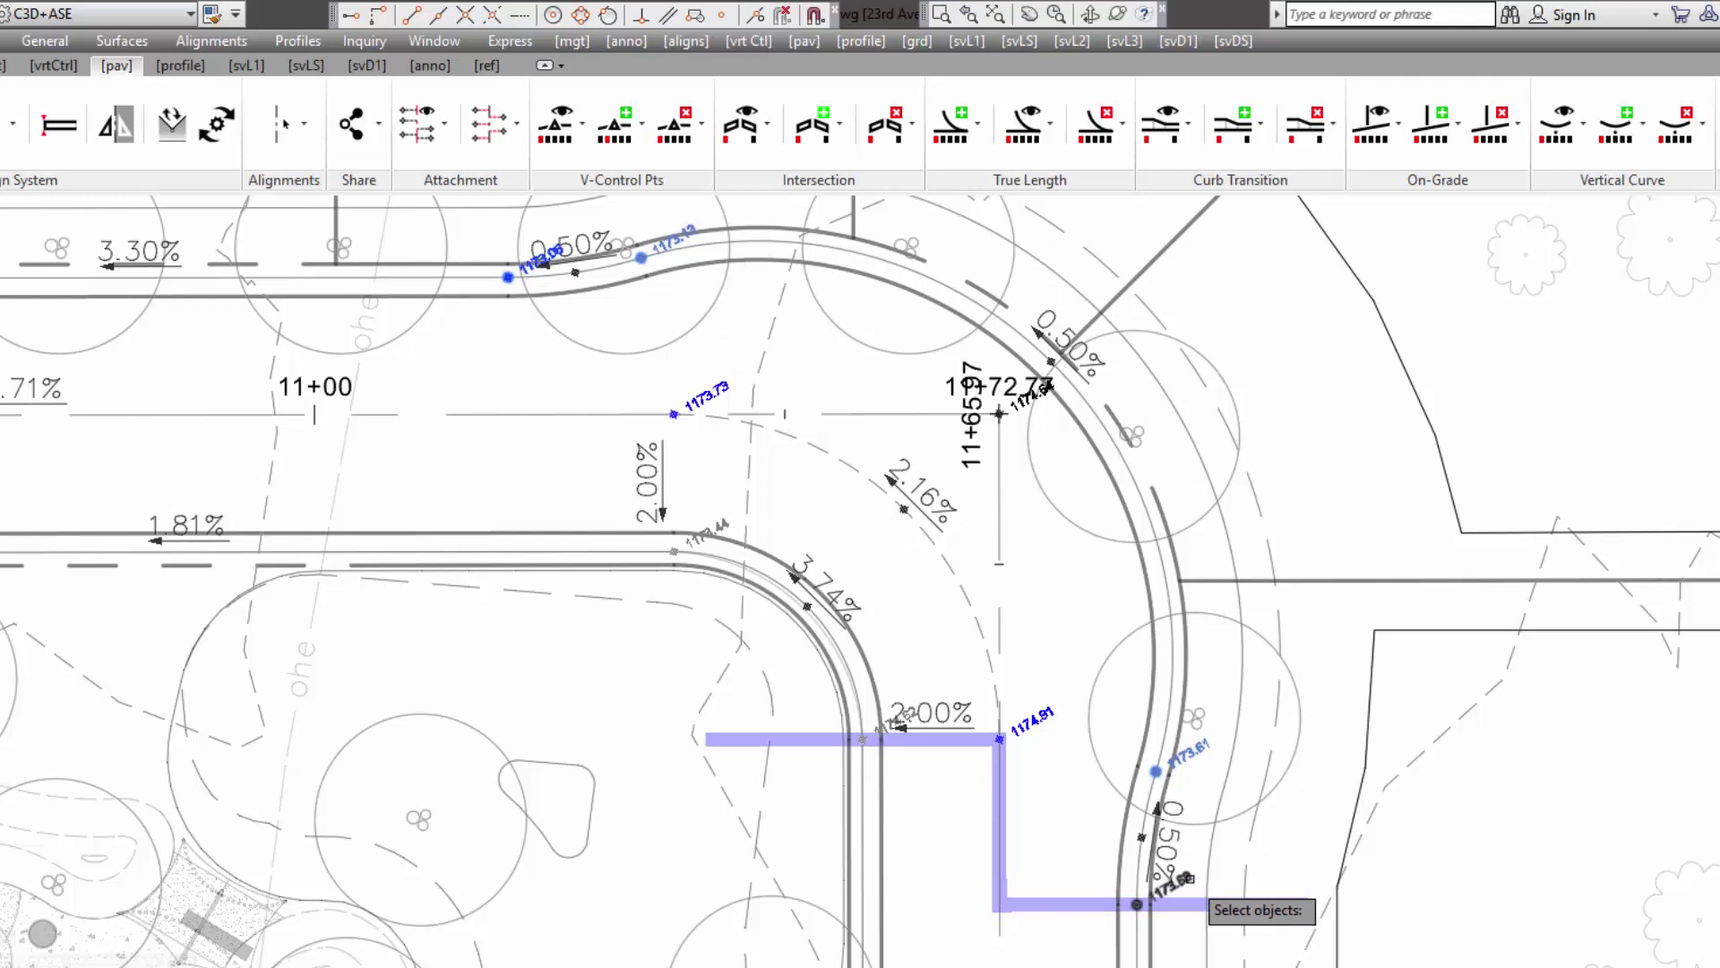
{"action": "scroll", "coordinate": [1187, 839], "scroll_direction": "down", "scroll_amount": 2}
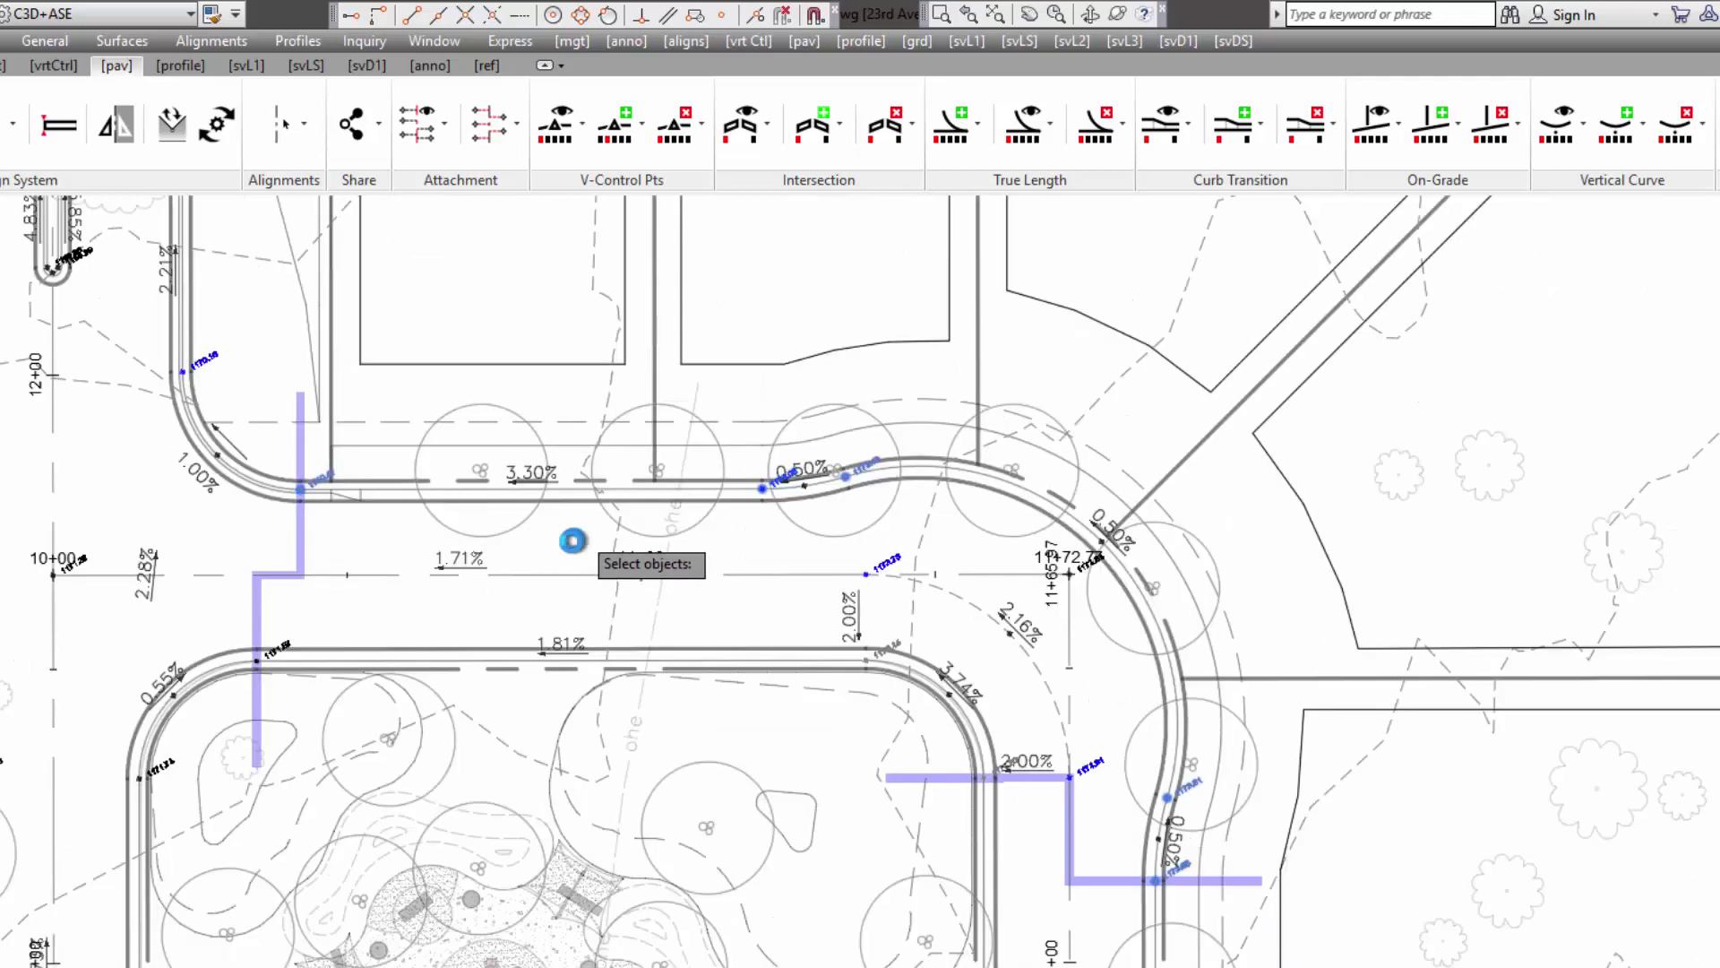
{"action": "key", "text": "Return"}
{"action": "left_click", "coordinate": [897, 659]}
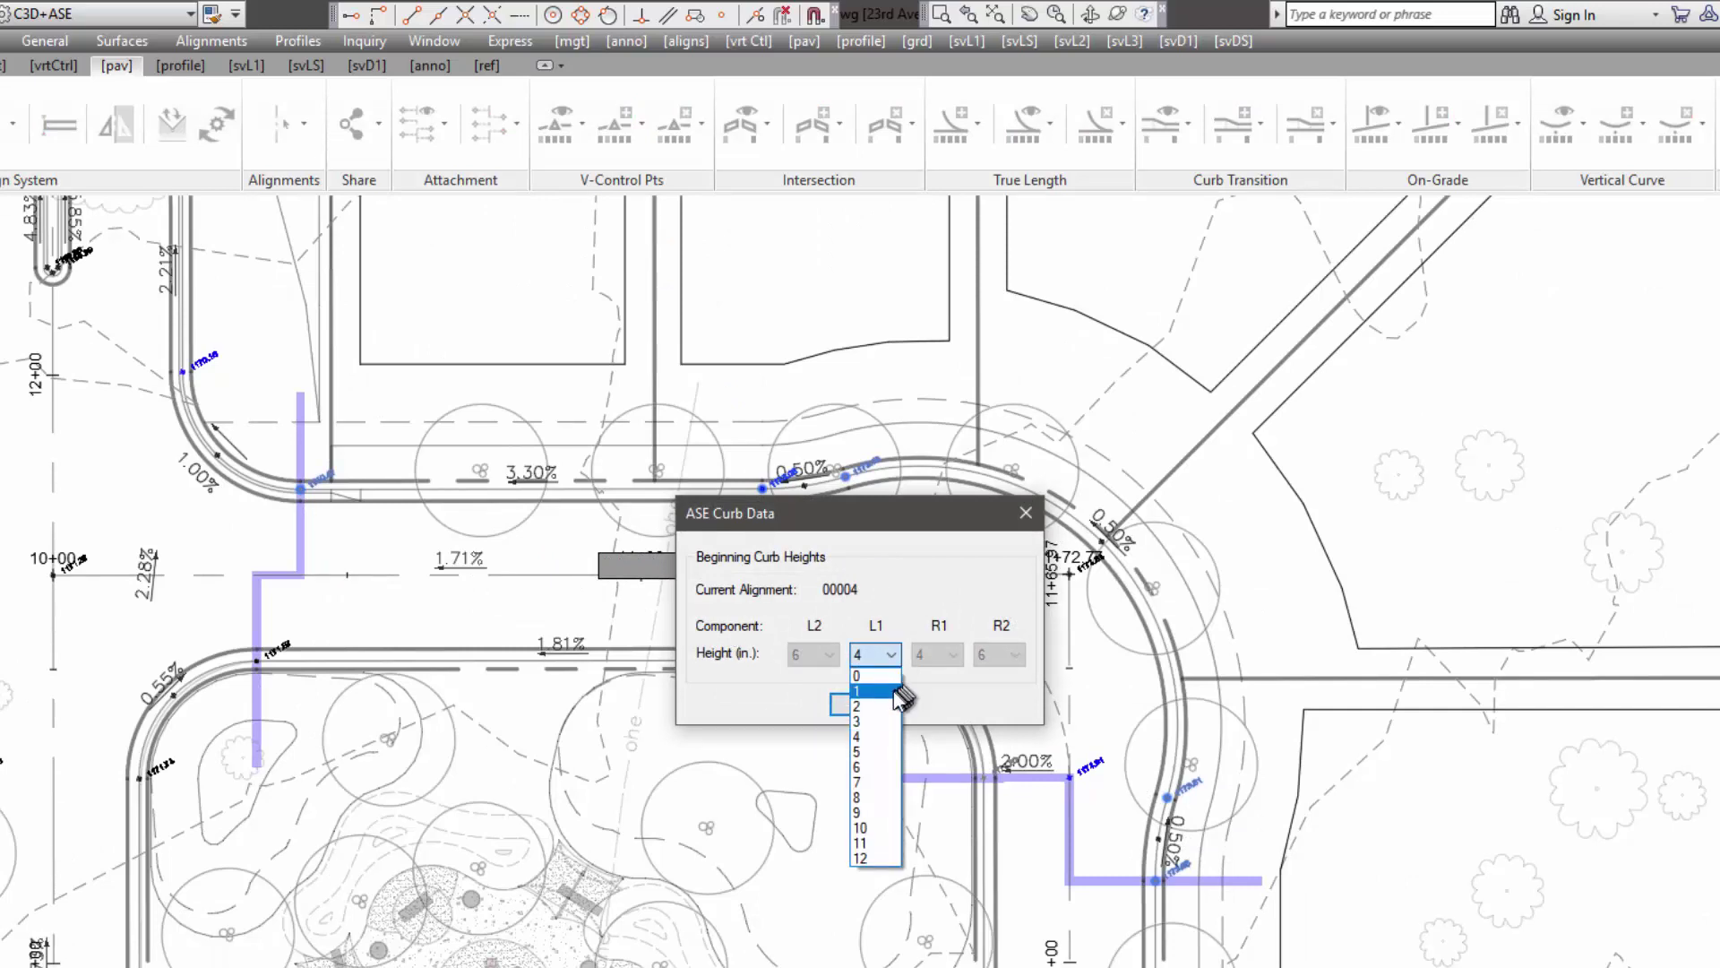
{"action": "left_click", "coordinate": [881, 768]}
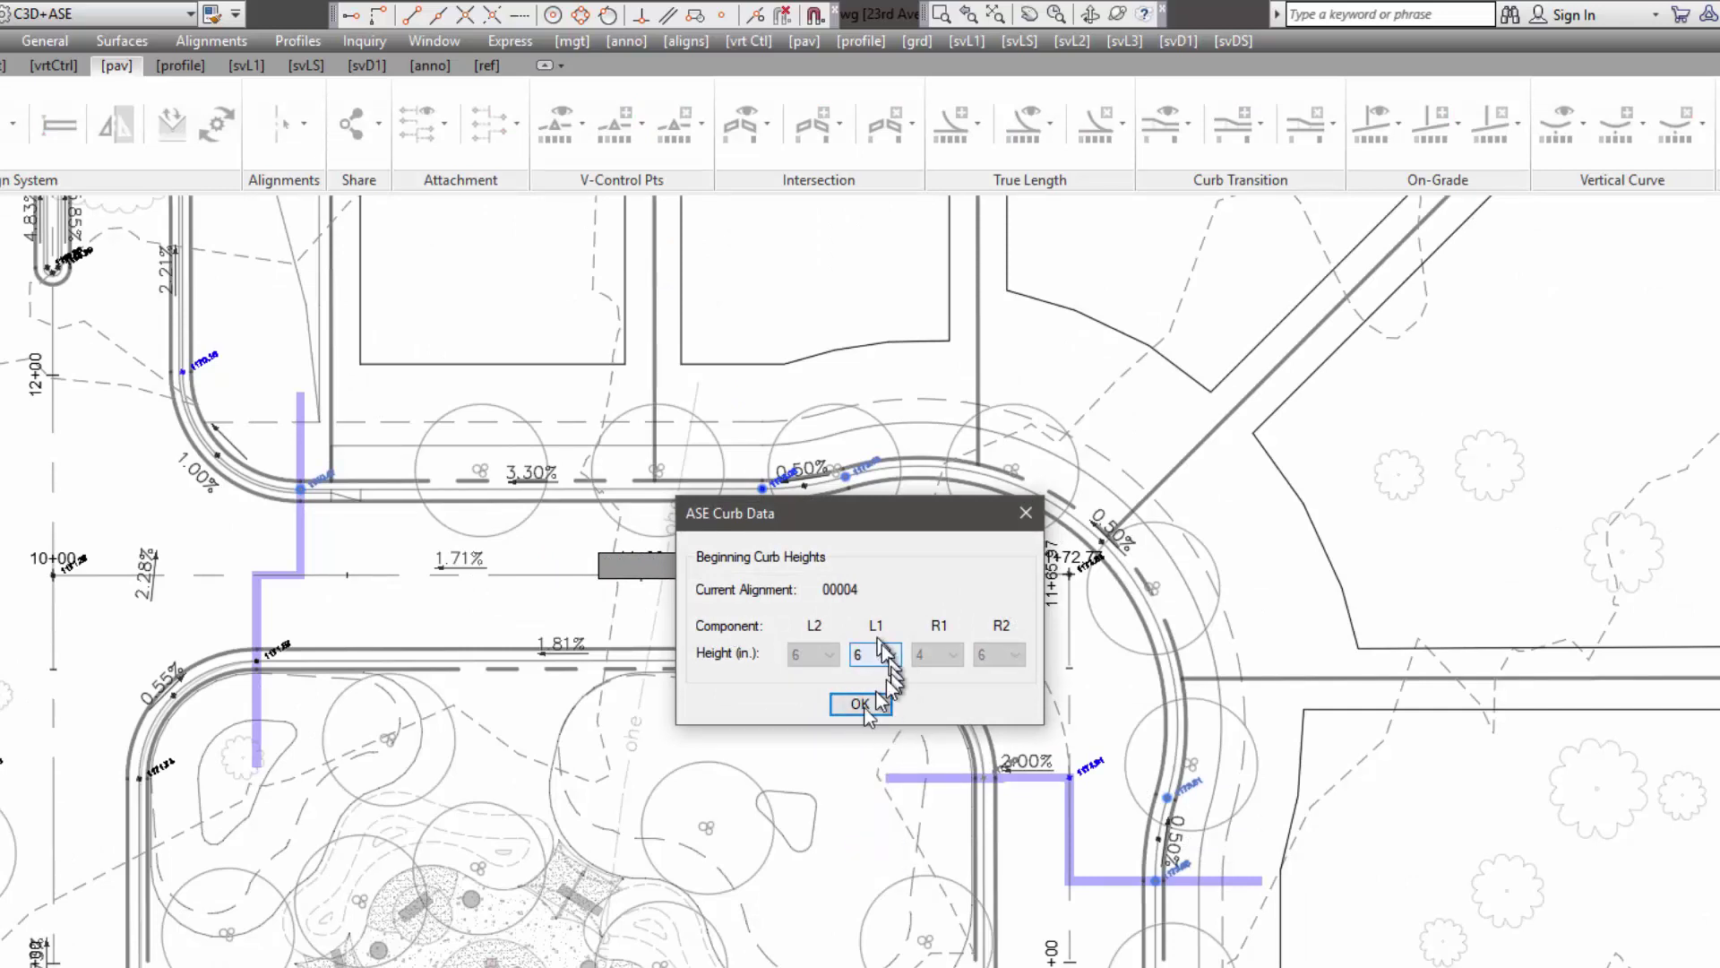
{"action": "left_click", "coordinate": [860, 706]}
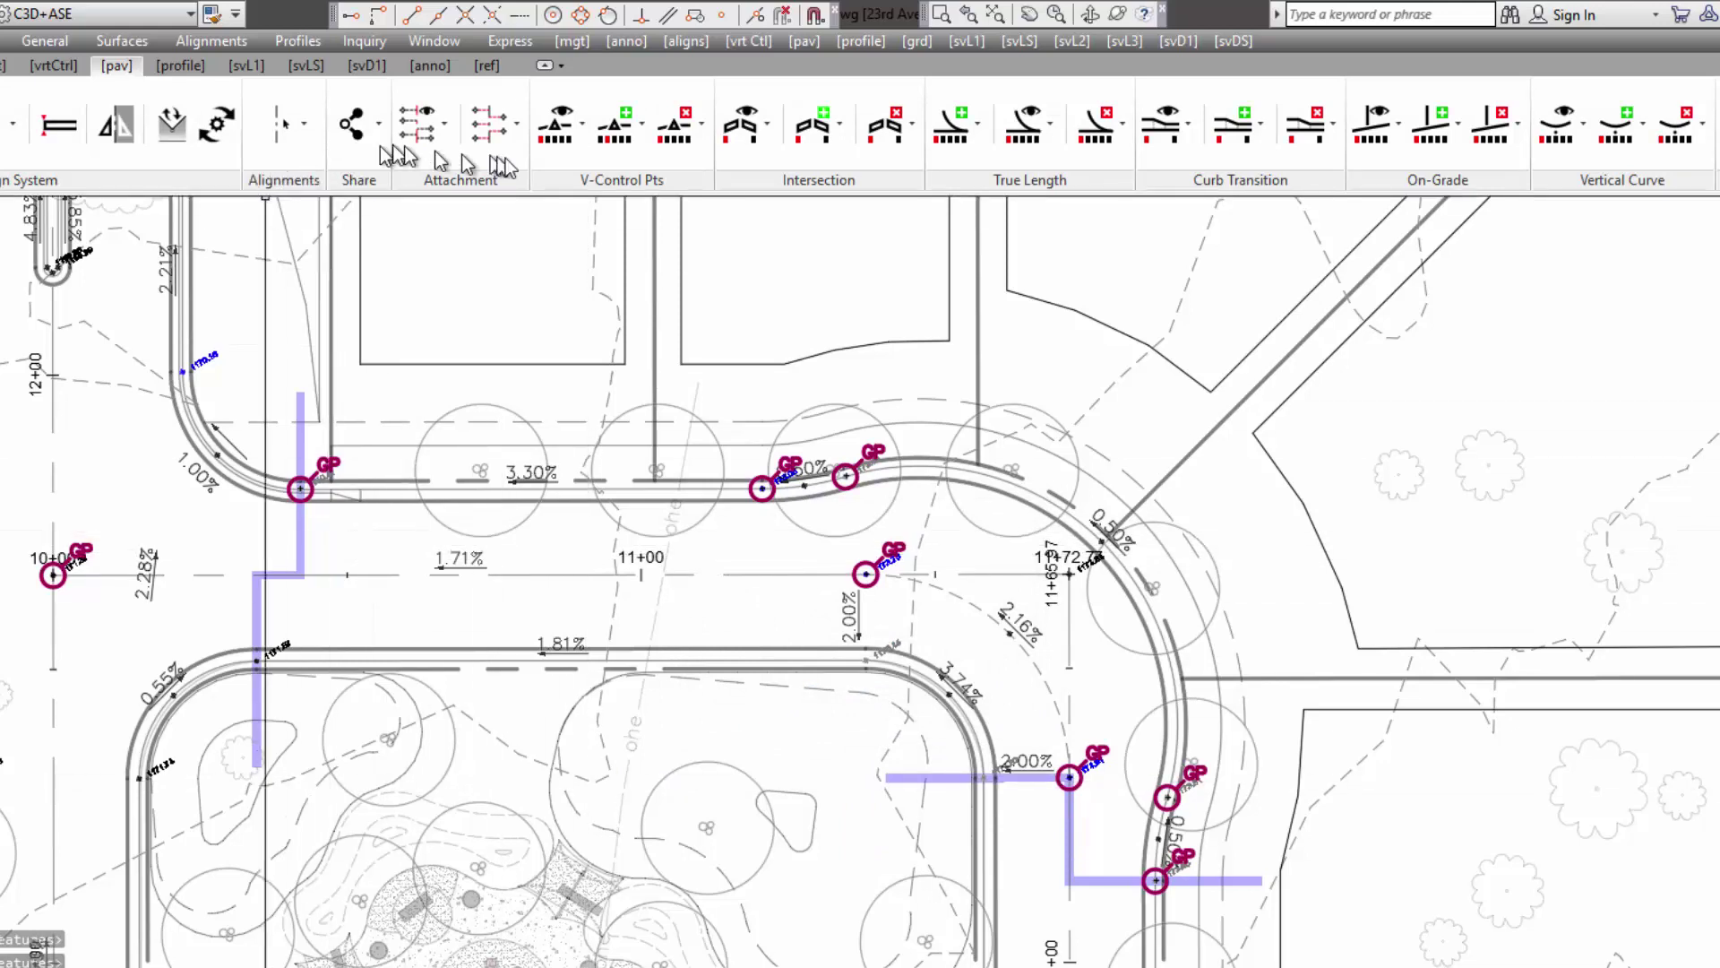
Make the two park-corner curb points R1 control points with 6-inch beginning height, zooming near 11+00
{"action": "left_click", "coordinate": [616, 144]}
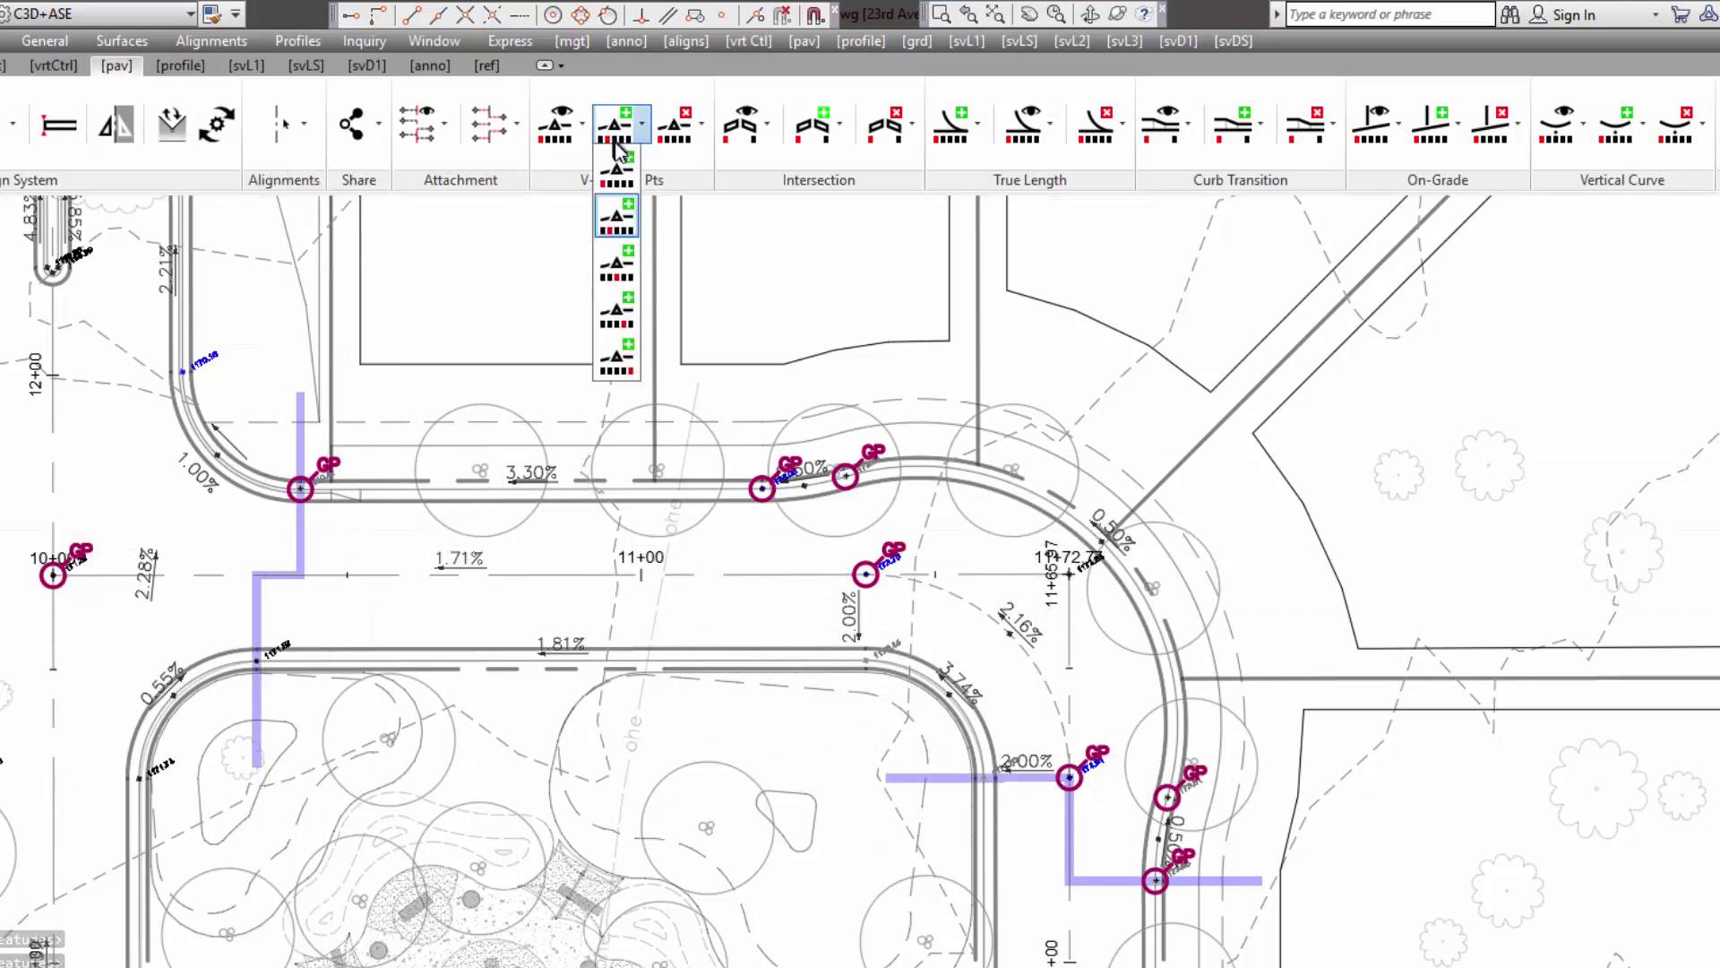
{"action": "left_click", "coordinate": [616, 312]}
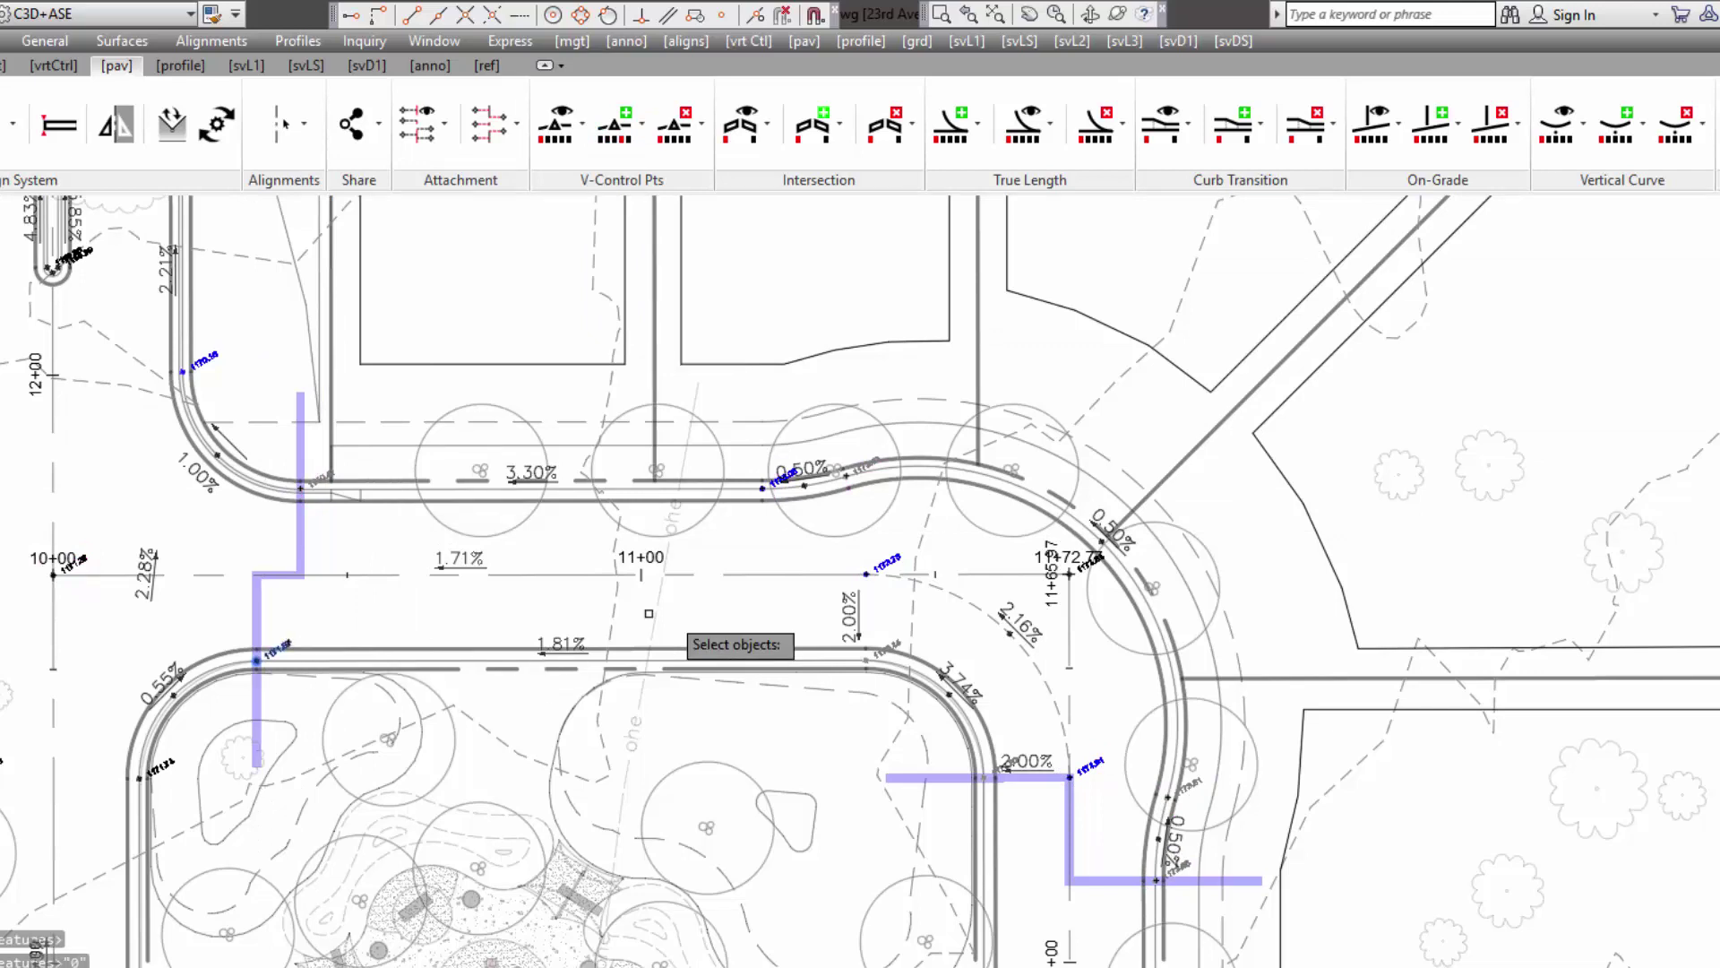
{"action": "left_click", "coordinate": [922, 645]}
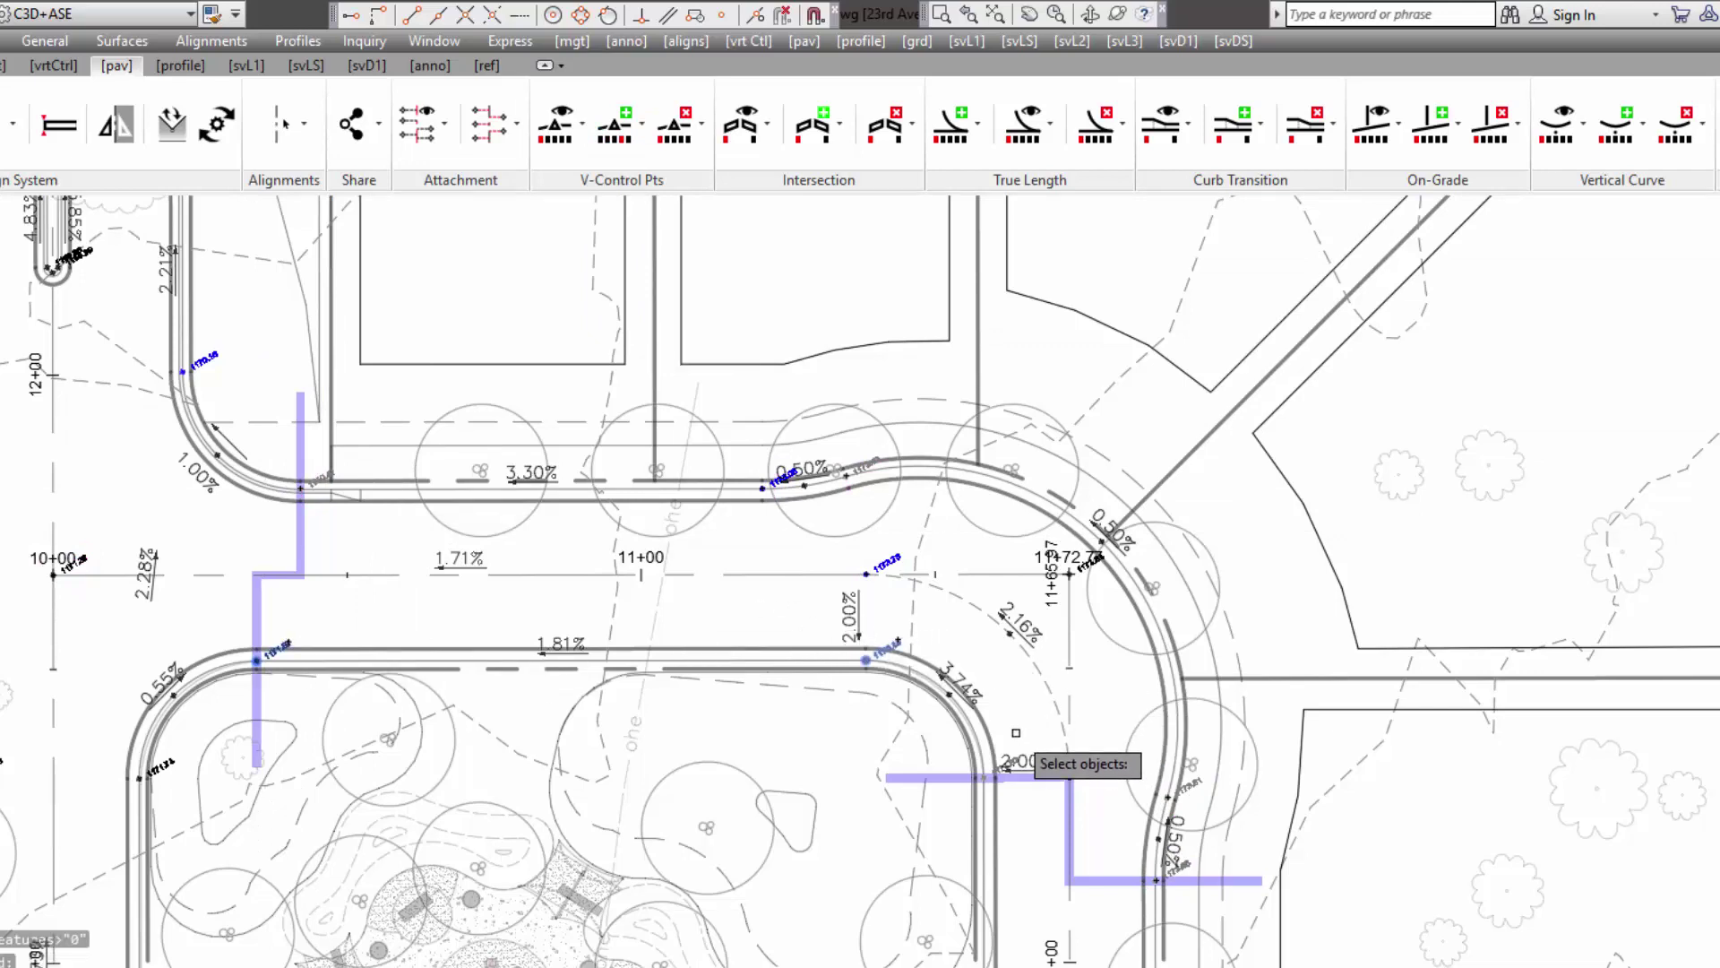
{"action": "left_click", "coordinate": [964, 804]}
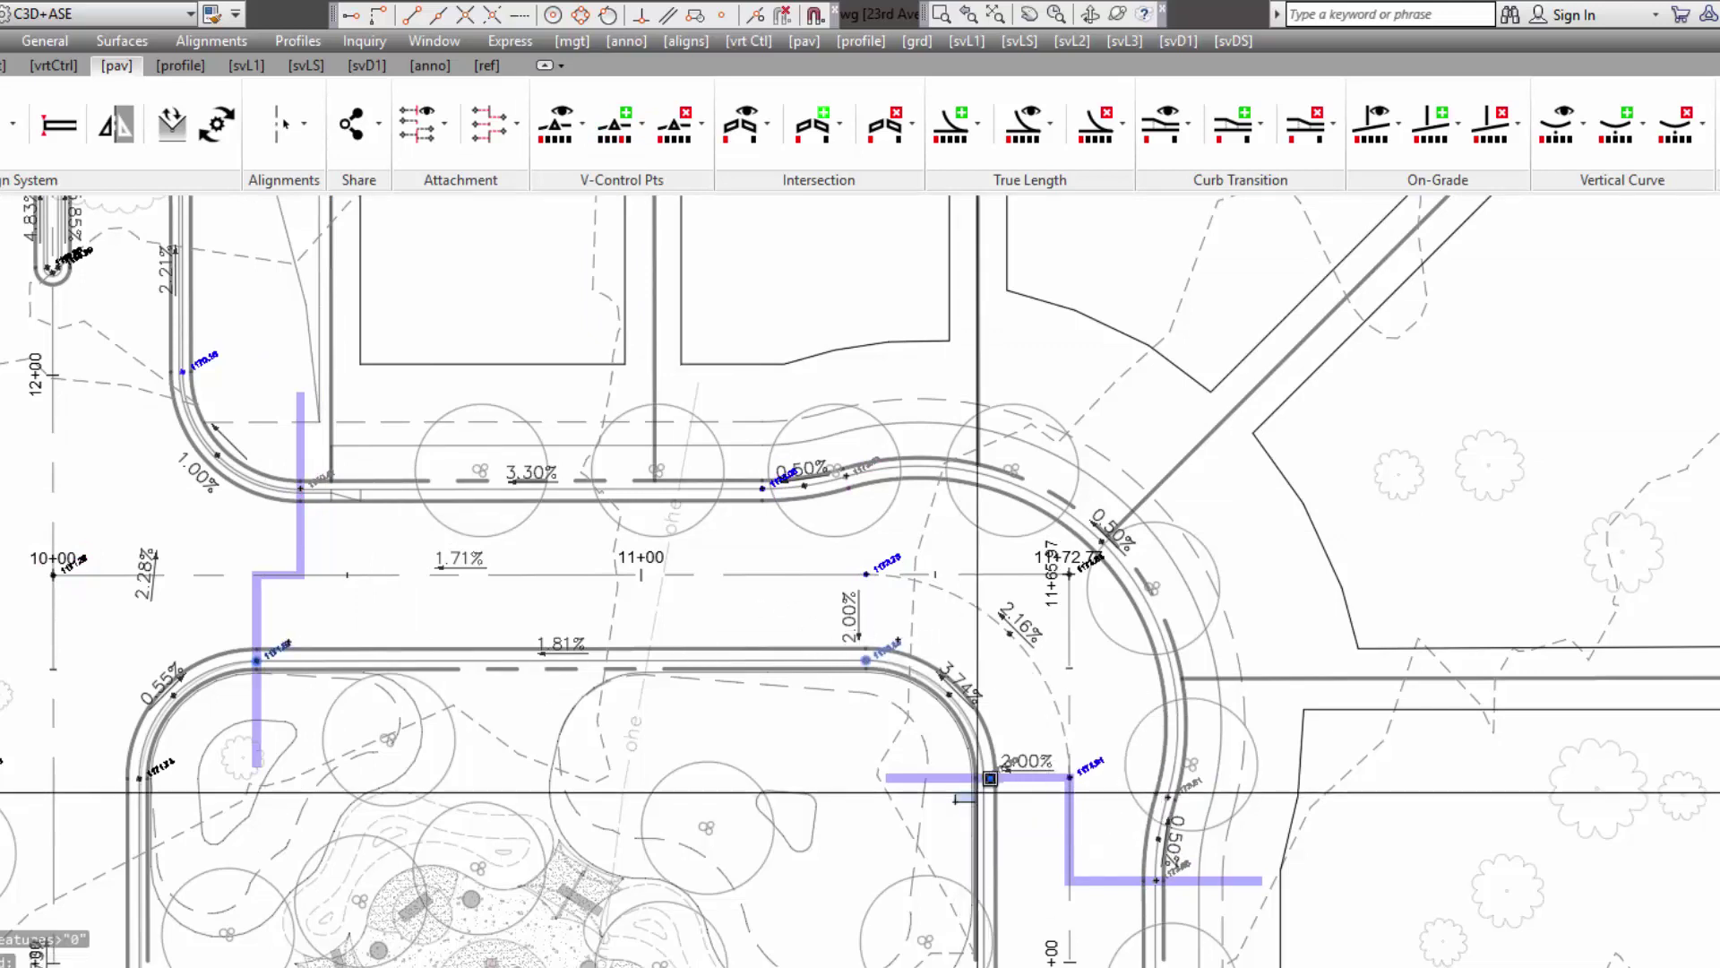
{"action": "left_click", "coordinate": [1031, 739]}
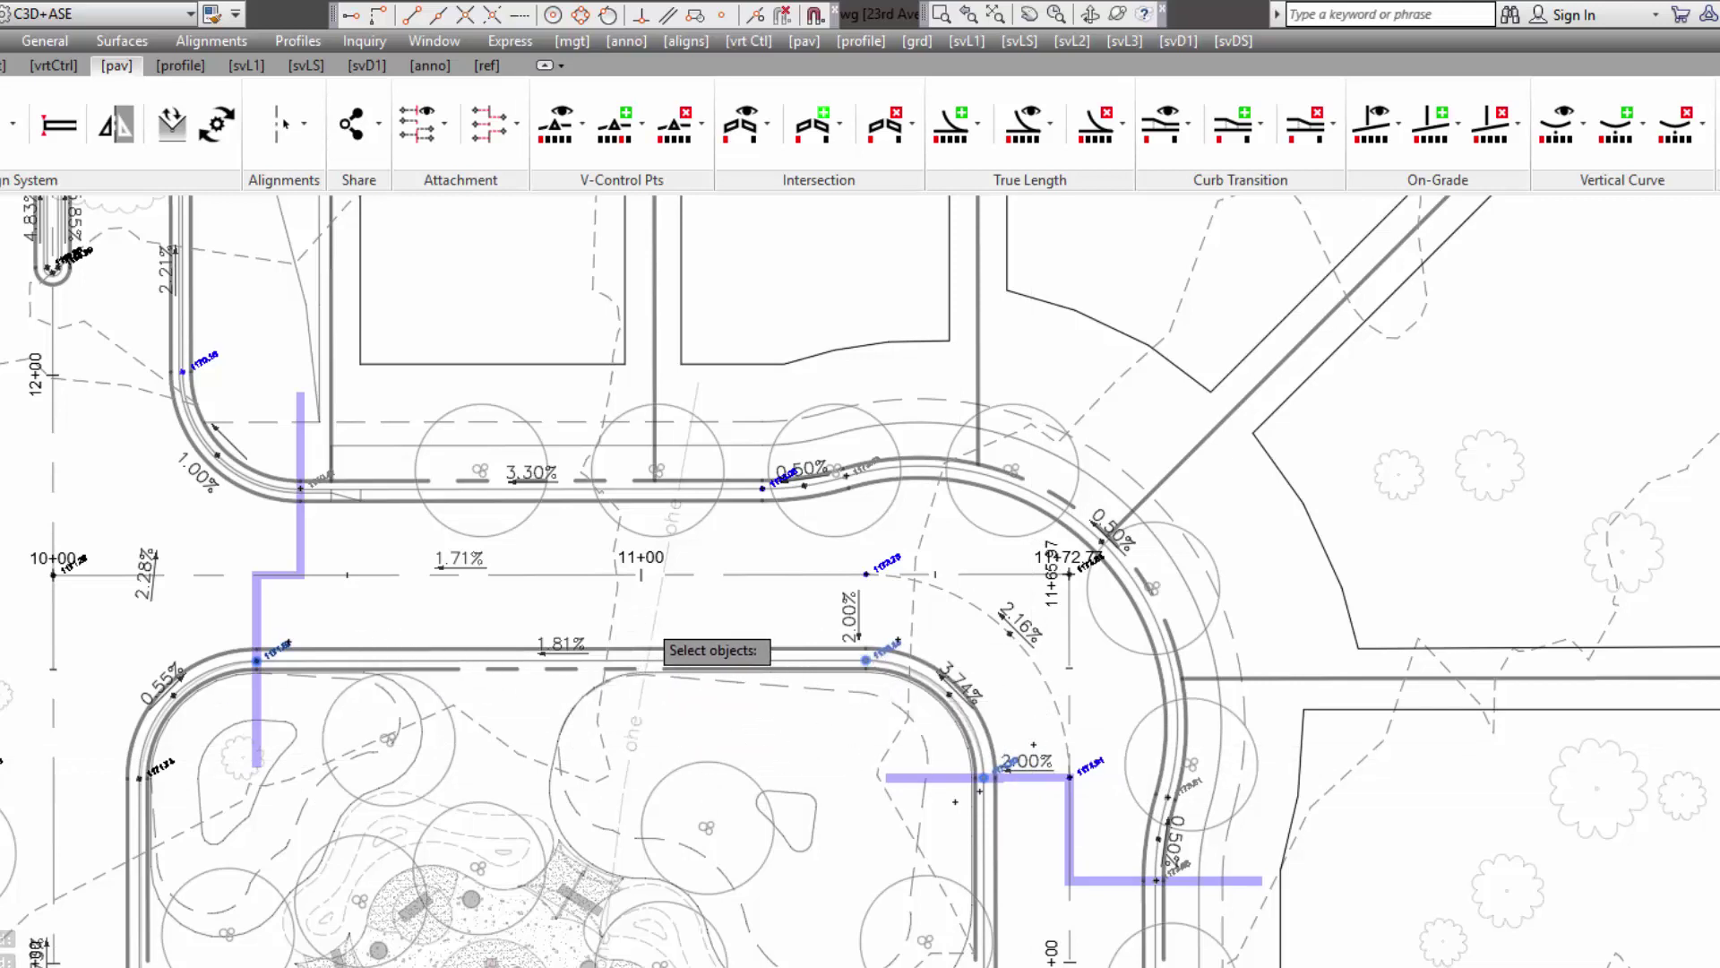
{"action": "key", "text": "Return"}
{"action": "left_click", "coordinate": [953, 655]}
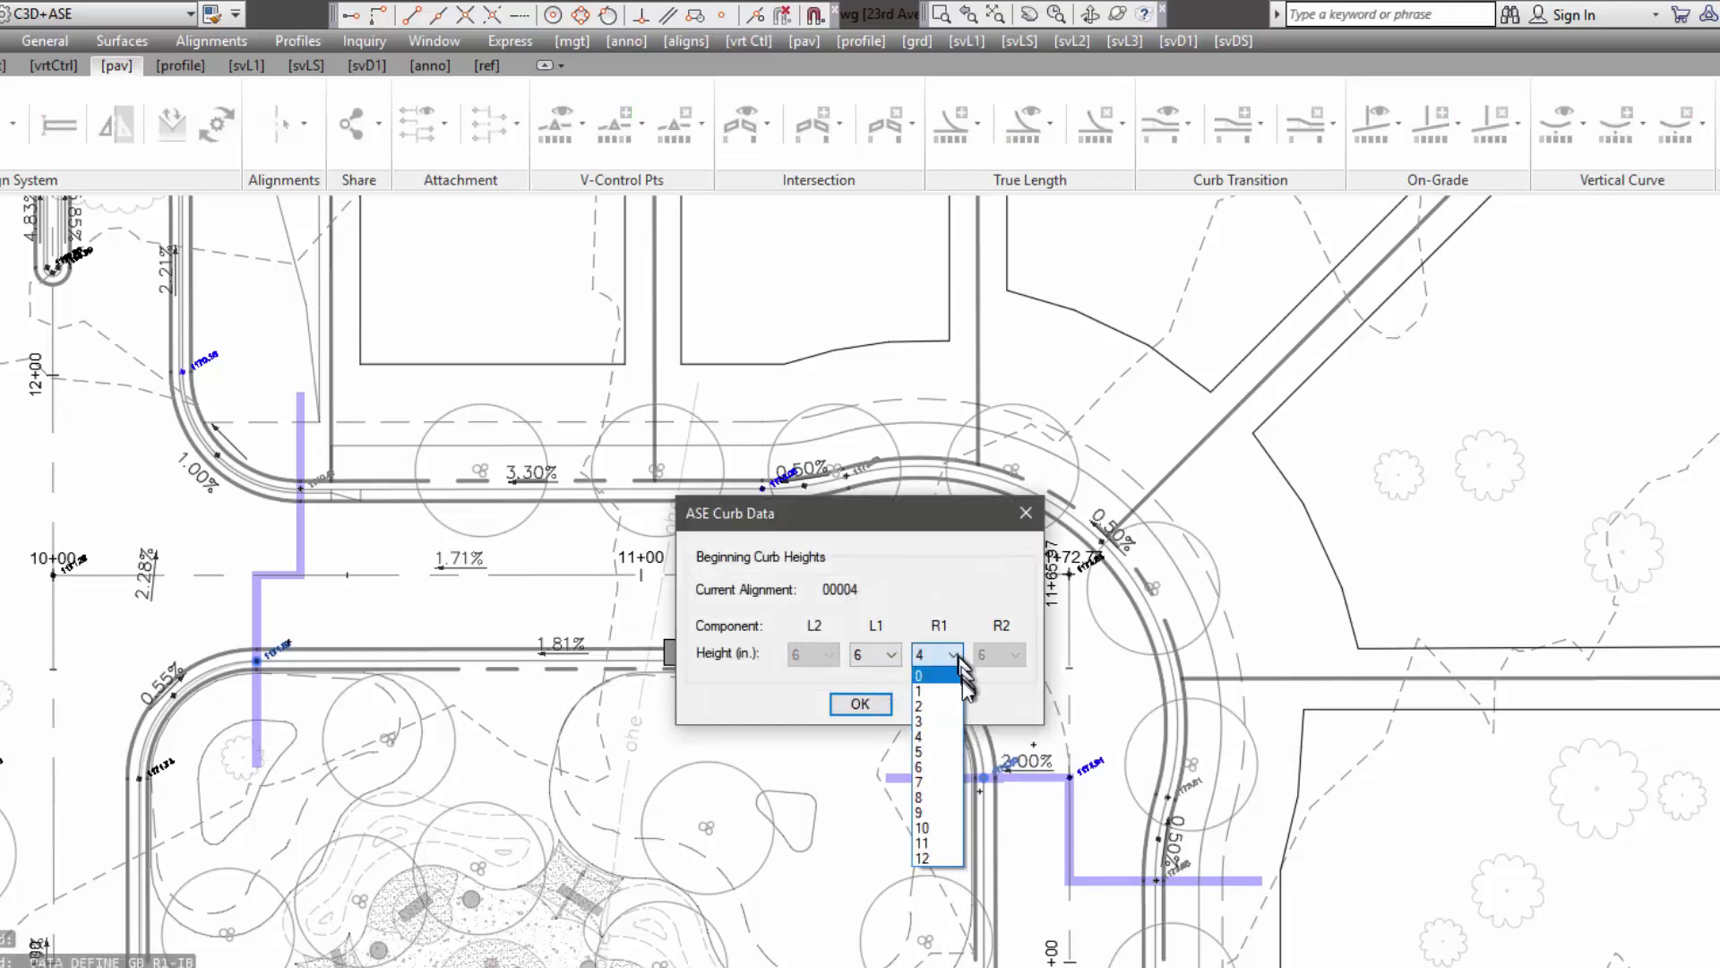
{"action": "left_click", "coordinate": [932, 767]}
{"action": "left_click", "coordinate": [860, 704]}
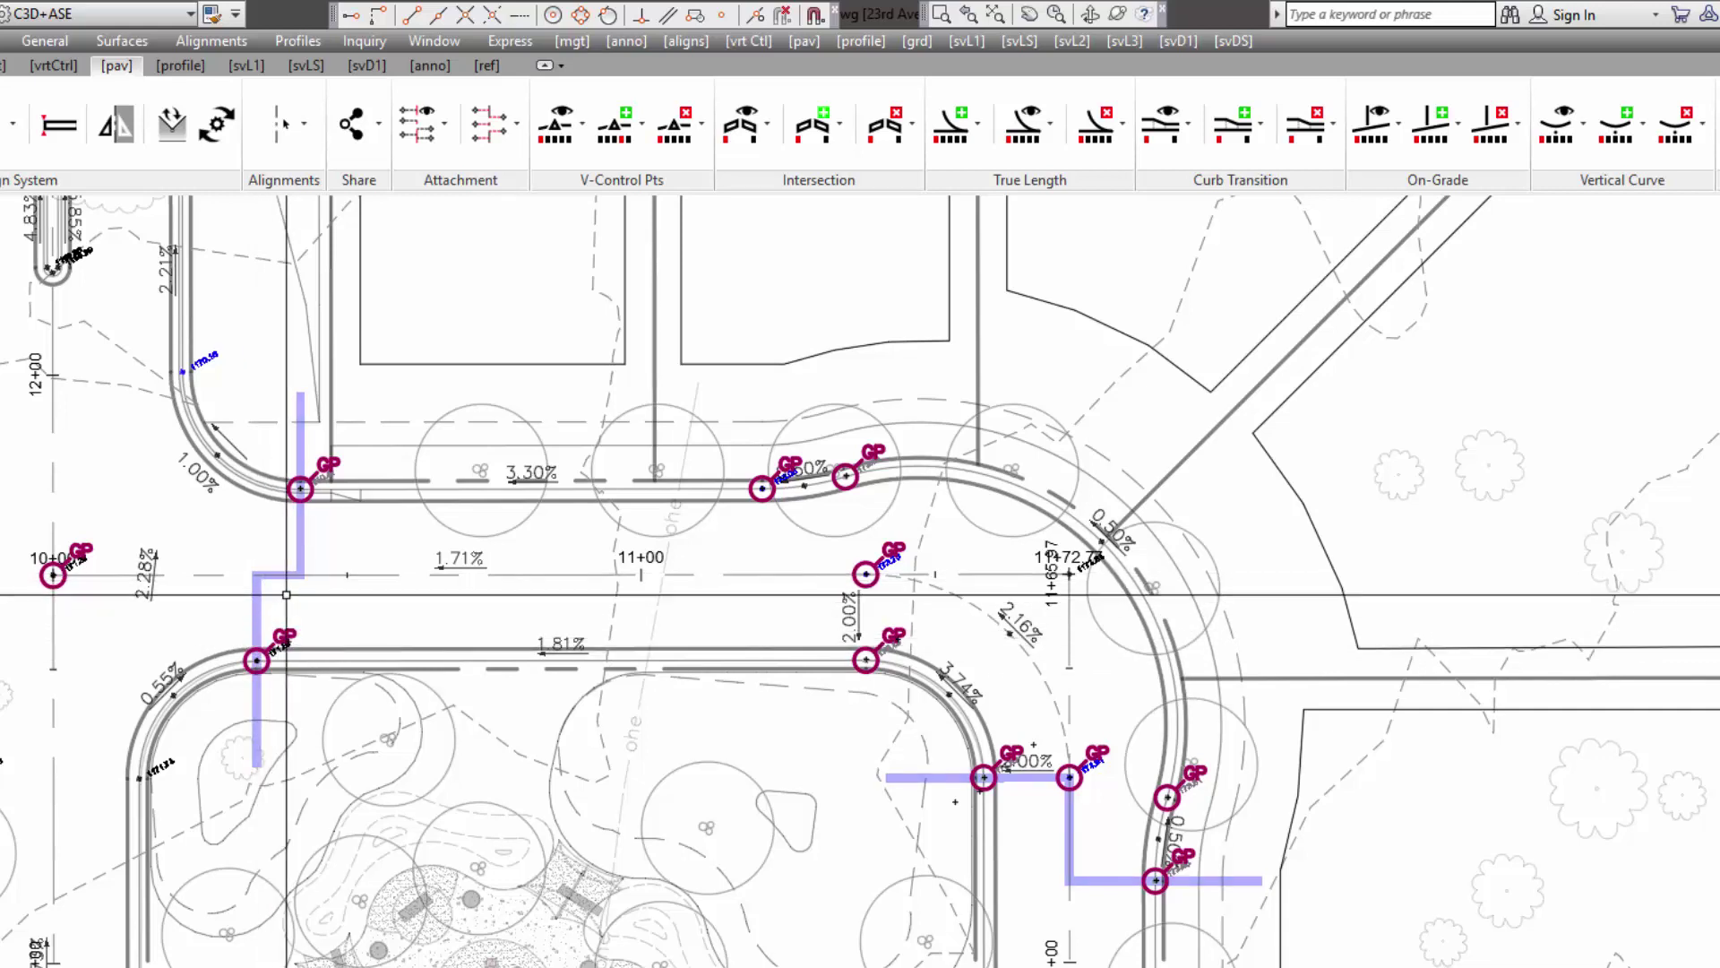
{"action": "scroll", "coordinate": [258, 585], "scroll_direction": "up", "scroll_amount": 4}
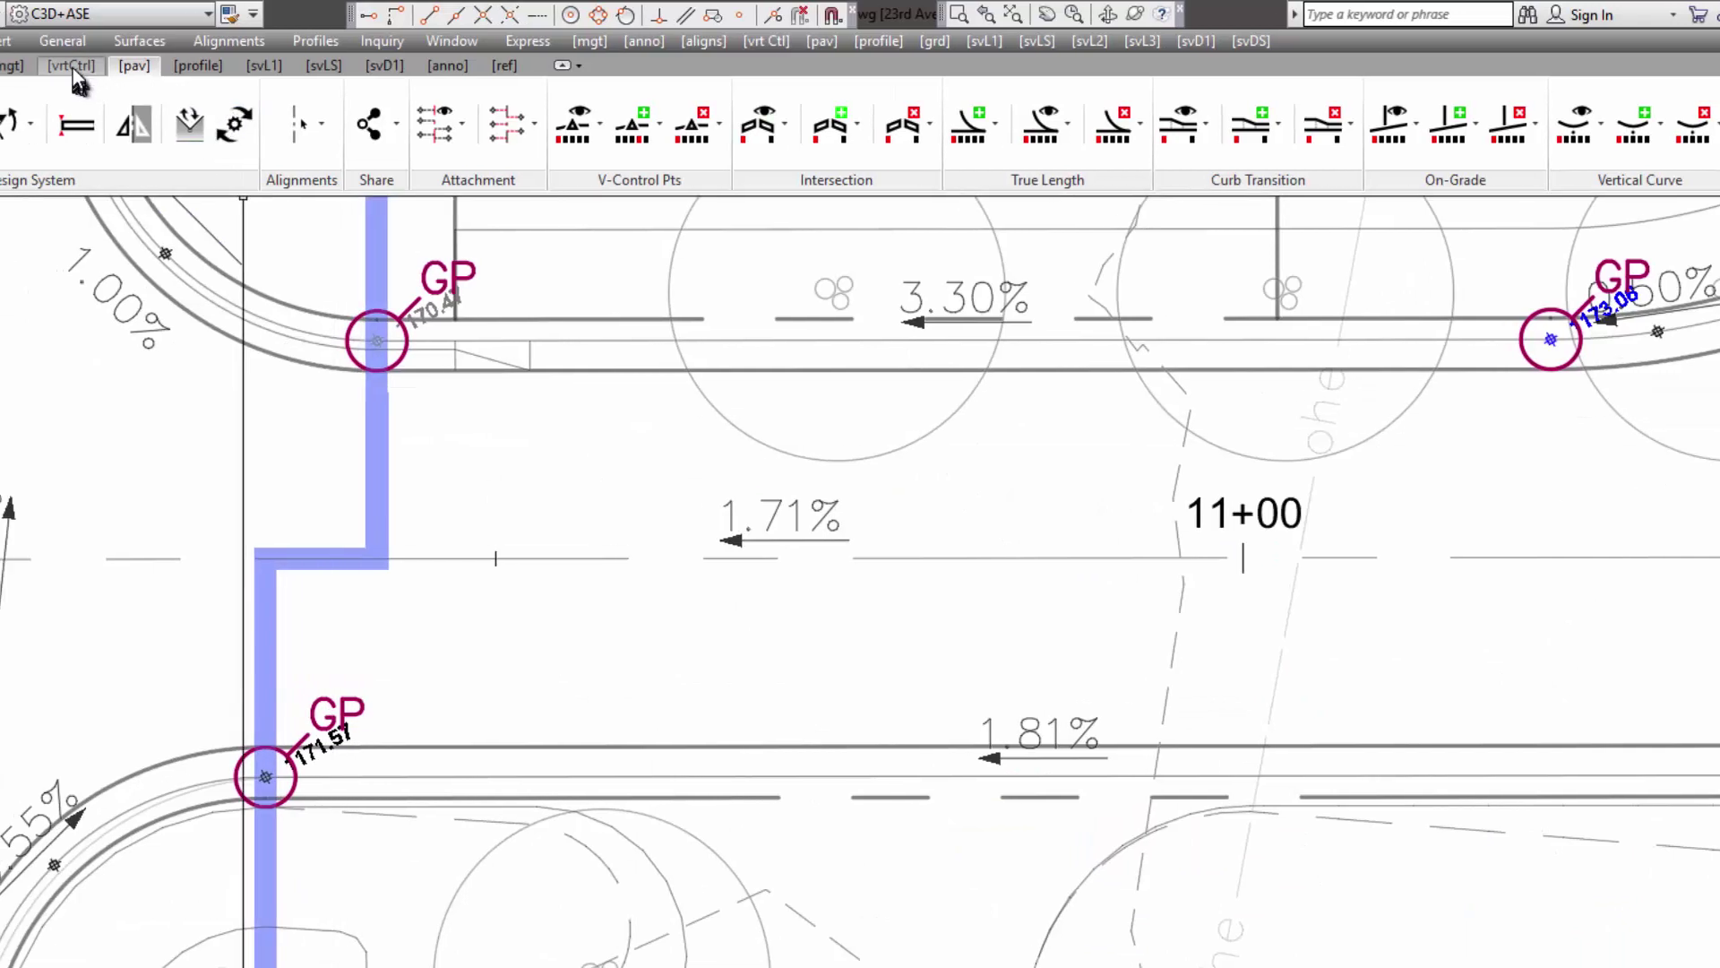
Place a single design marker at the blue break line's corner endpoint
{"action": "left_click", "coordinate": [54, 66]}
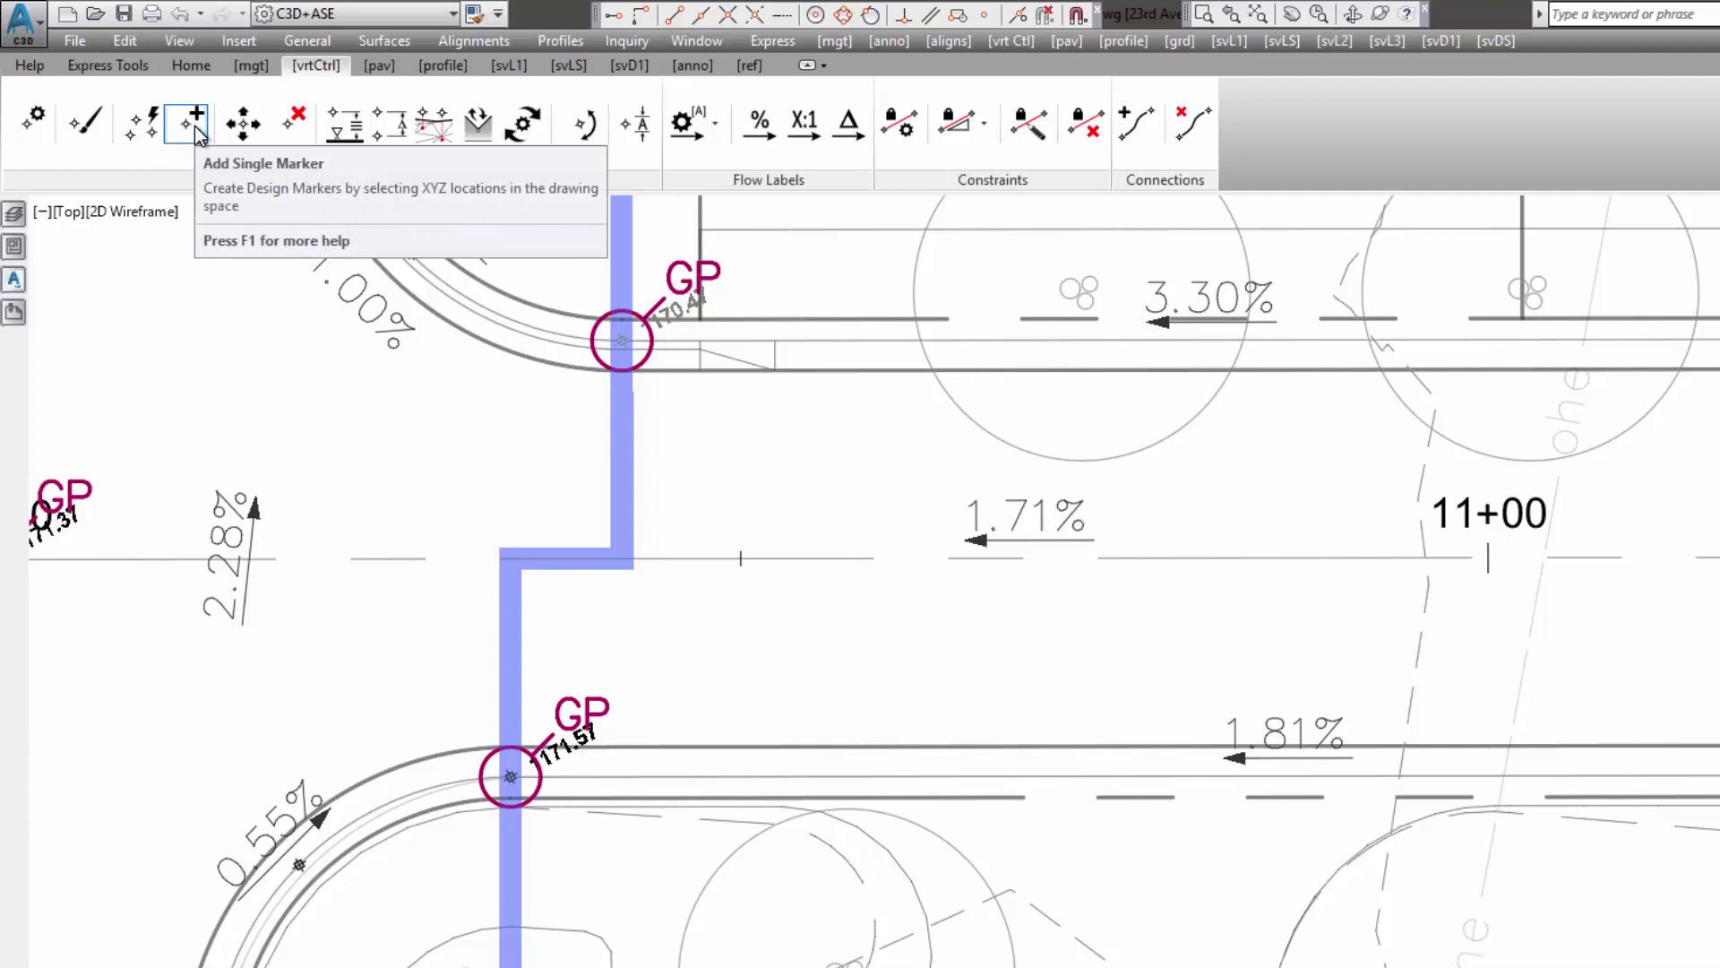
{"action": "left_click", "coordinate": [197, 130]}
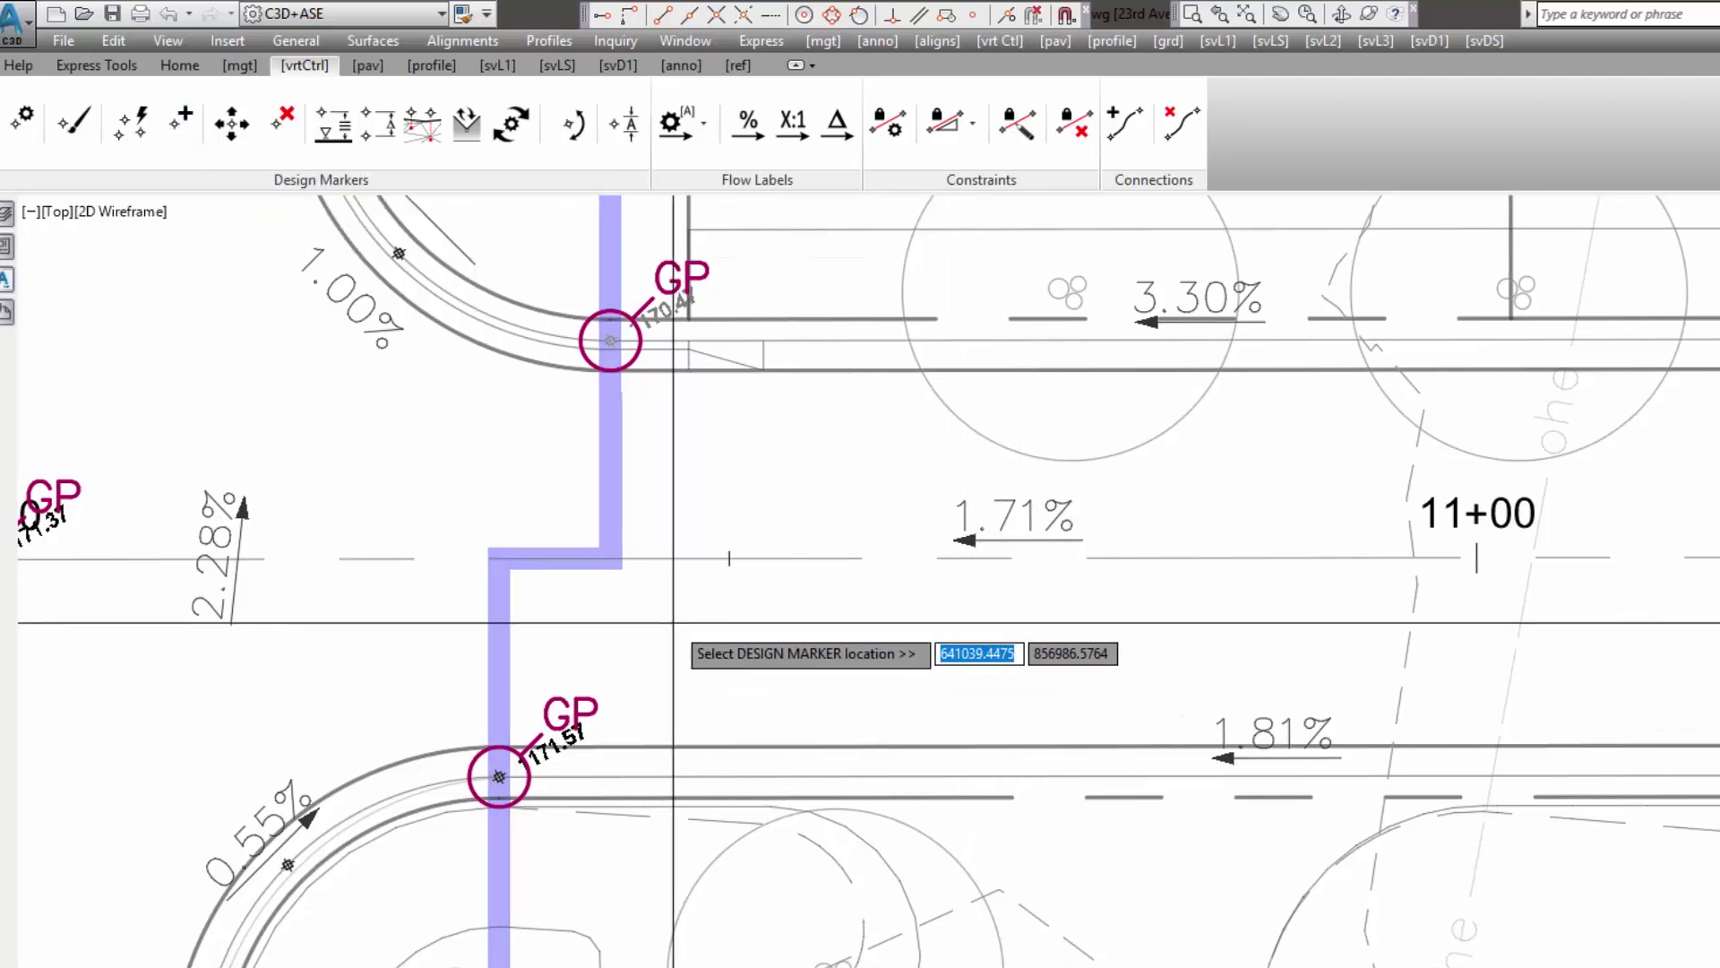
{"action": "type", "text": "end"}
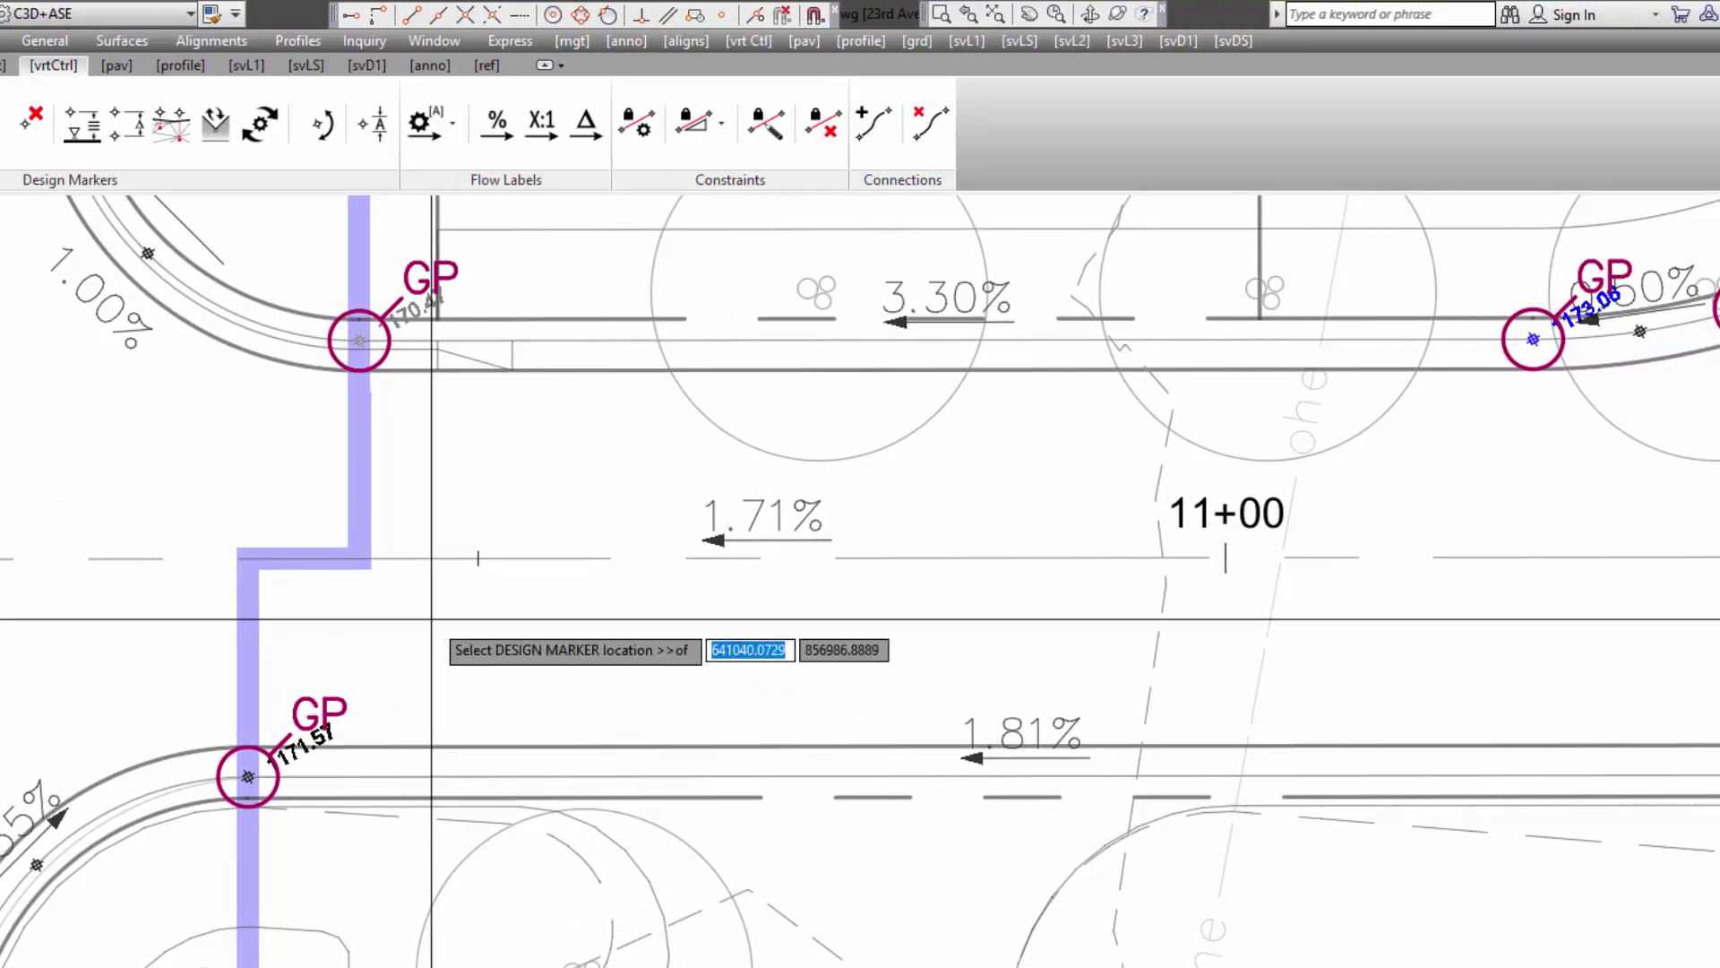
{"action": "left_click", "coordinate": [359, 558]}
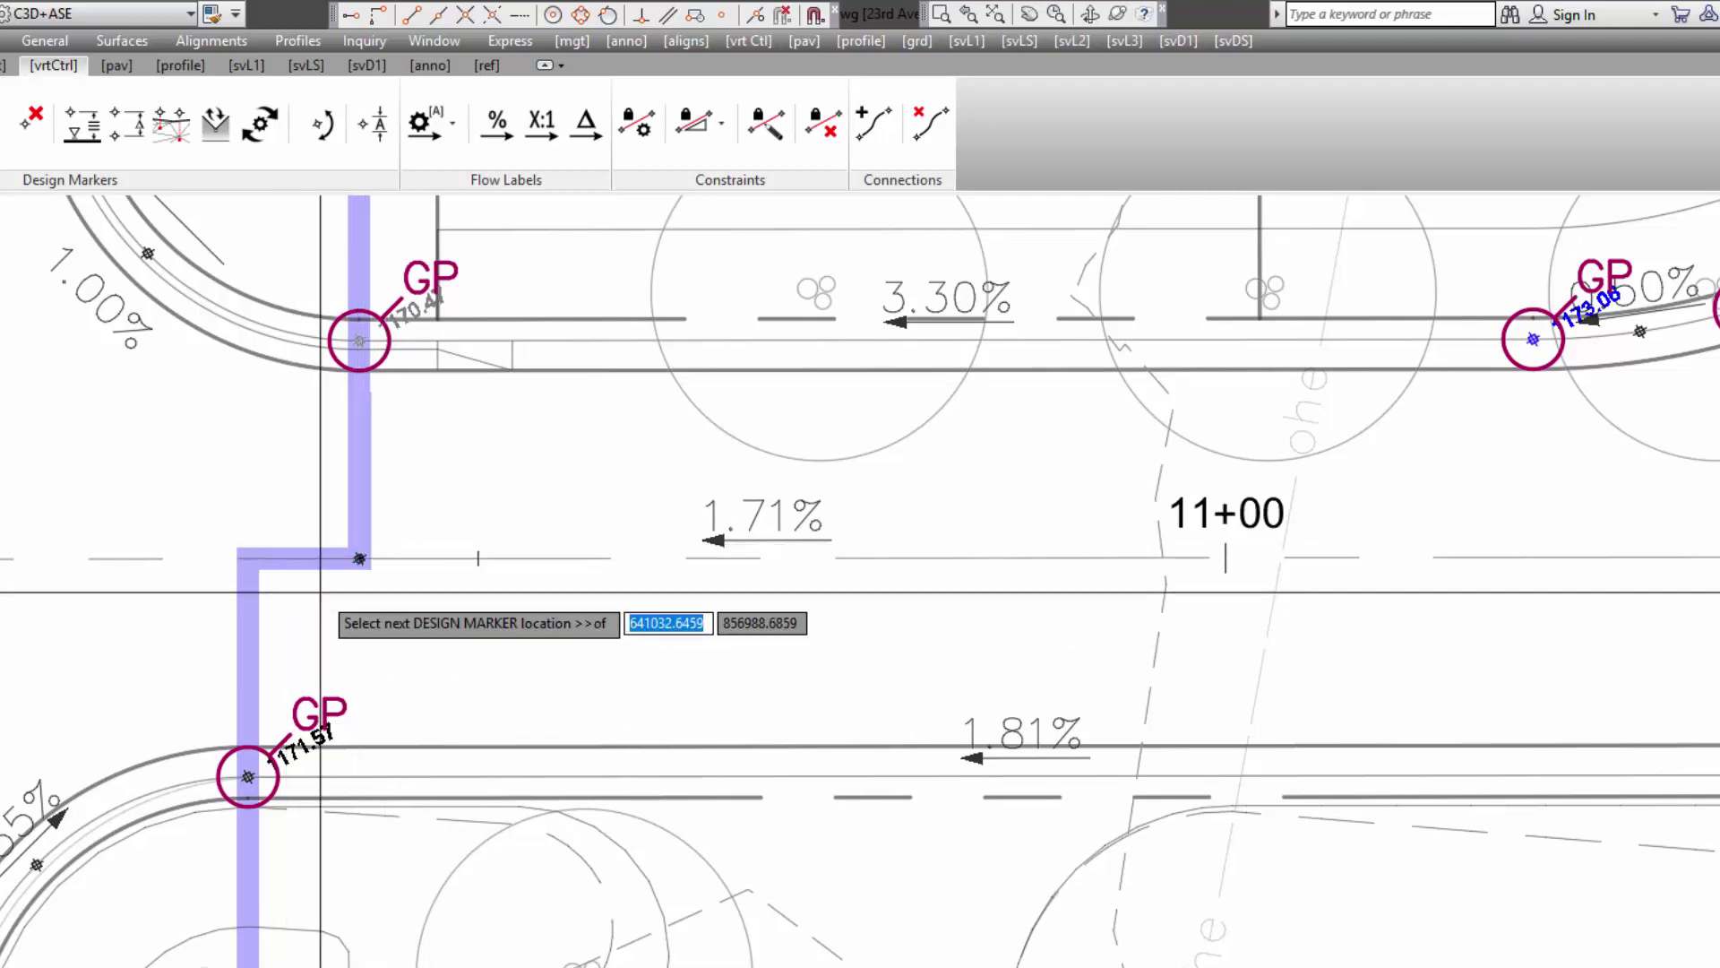
{"action": "key", "text": "Return"}
Place a second marker on the centreline, perpendicular from the line's endpoint using From/End/Per
{"action": "right_click", "coordinate": [1546, 632]}
{"action": "left_click", "coordinate": [1610, 642]}
{"action": "type", "text": "fro"}
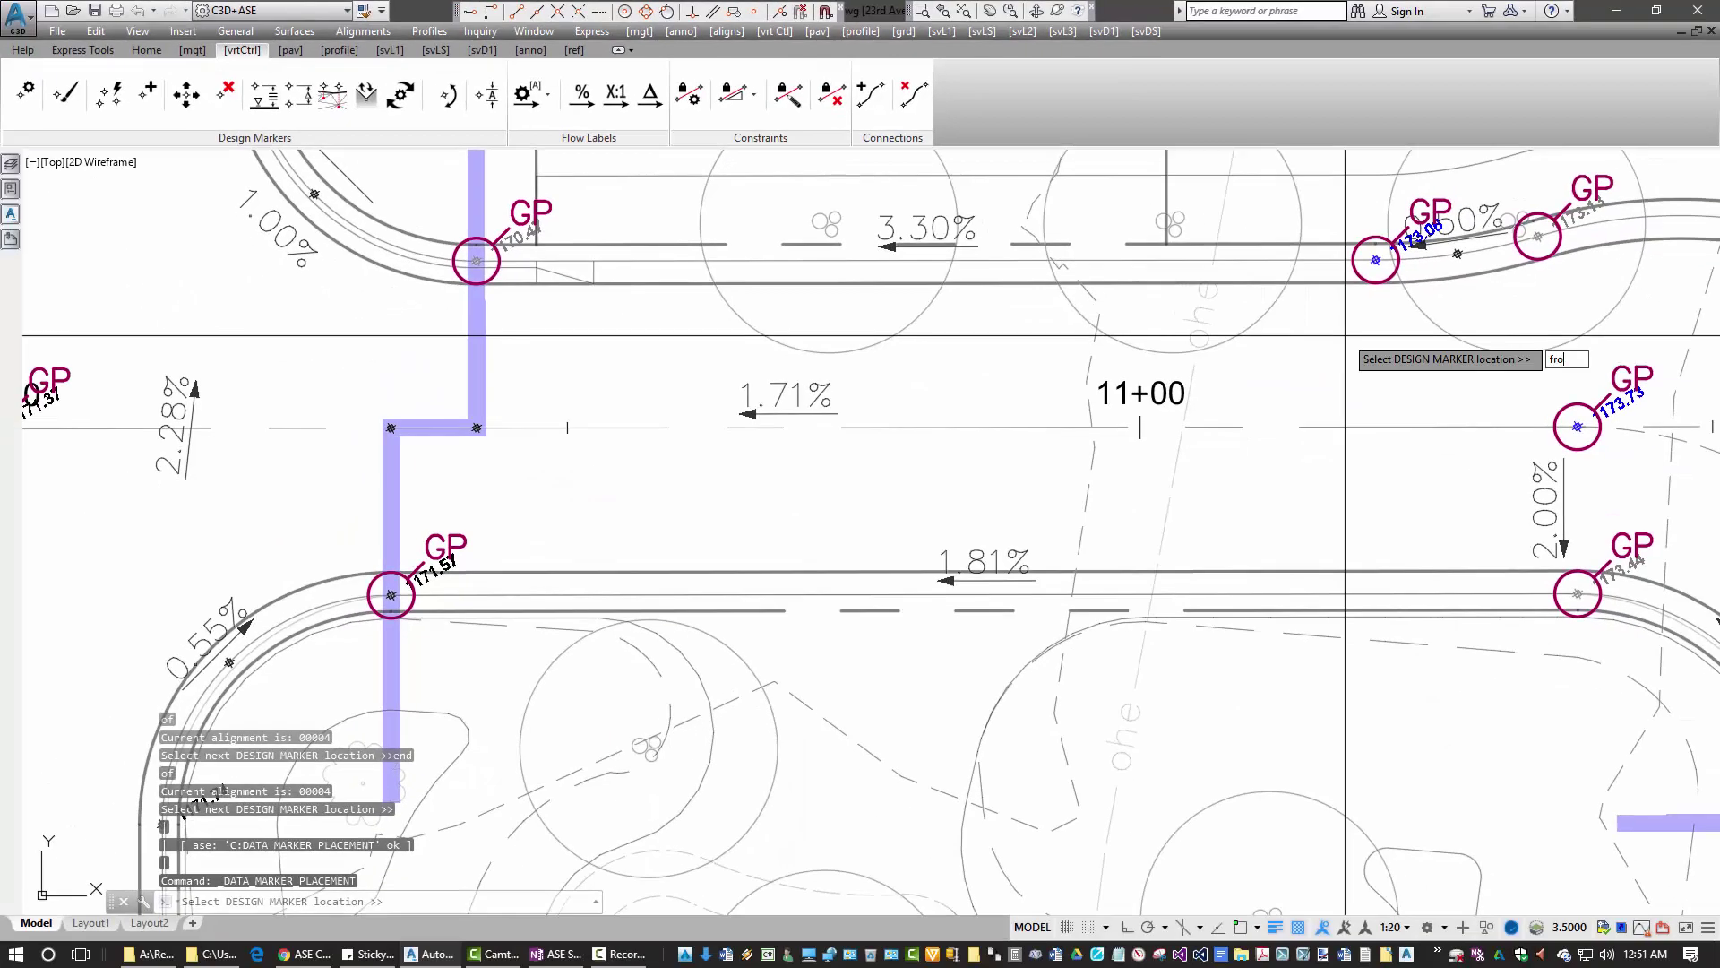
{"action": "type", "text": "m"}
{"action": "key", "text": "Return"}
{"action": "type", "text": "end"}
{"action": "key", "text": "Return"}
{"action": "left_click", "coordinate": [1304, 255]}
{"action": "type", "text": "per"}
{"action": "key", "text": "Return"}
{"action": "left_click", "coordinate": [1348, 408]}
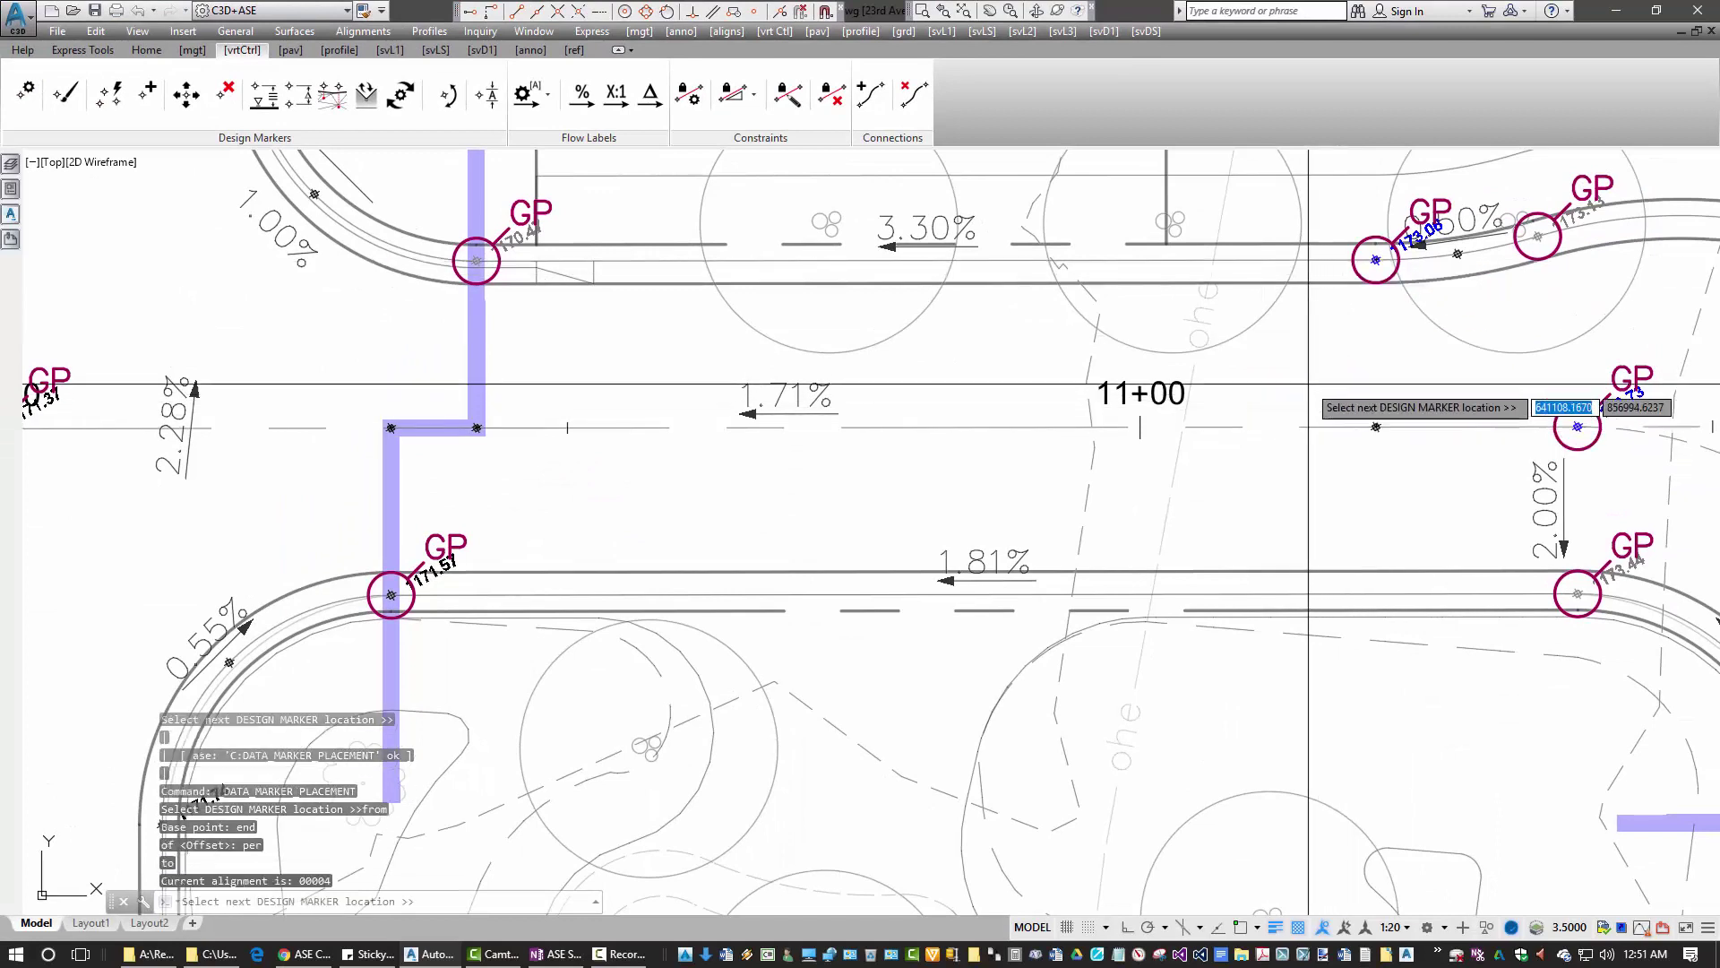
{"action": "key", "text": "Return"}
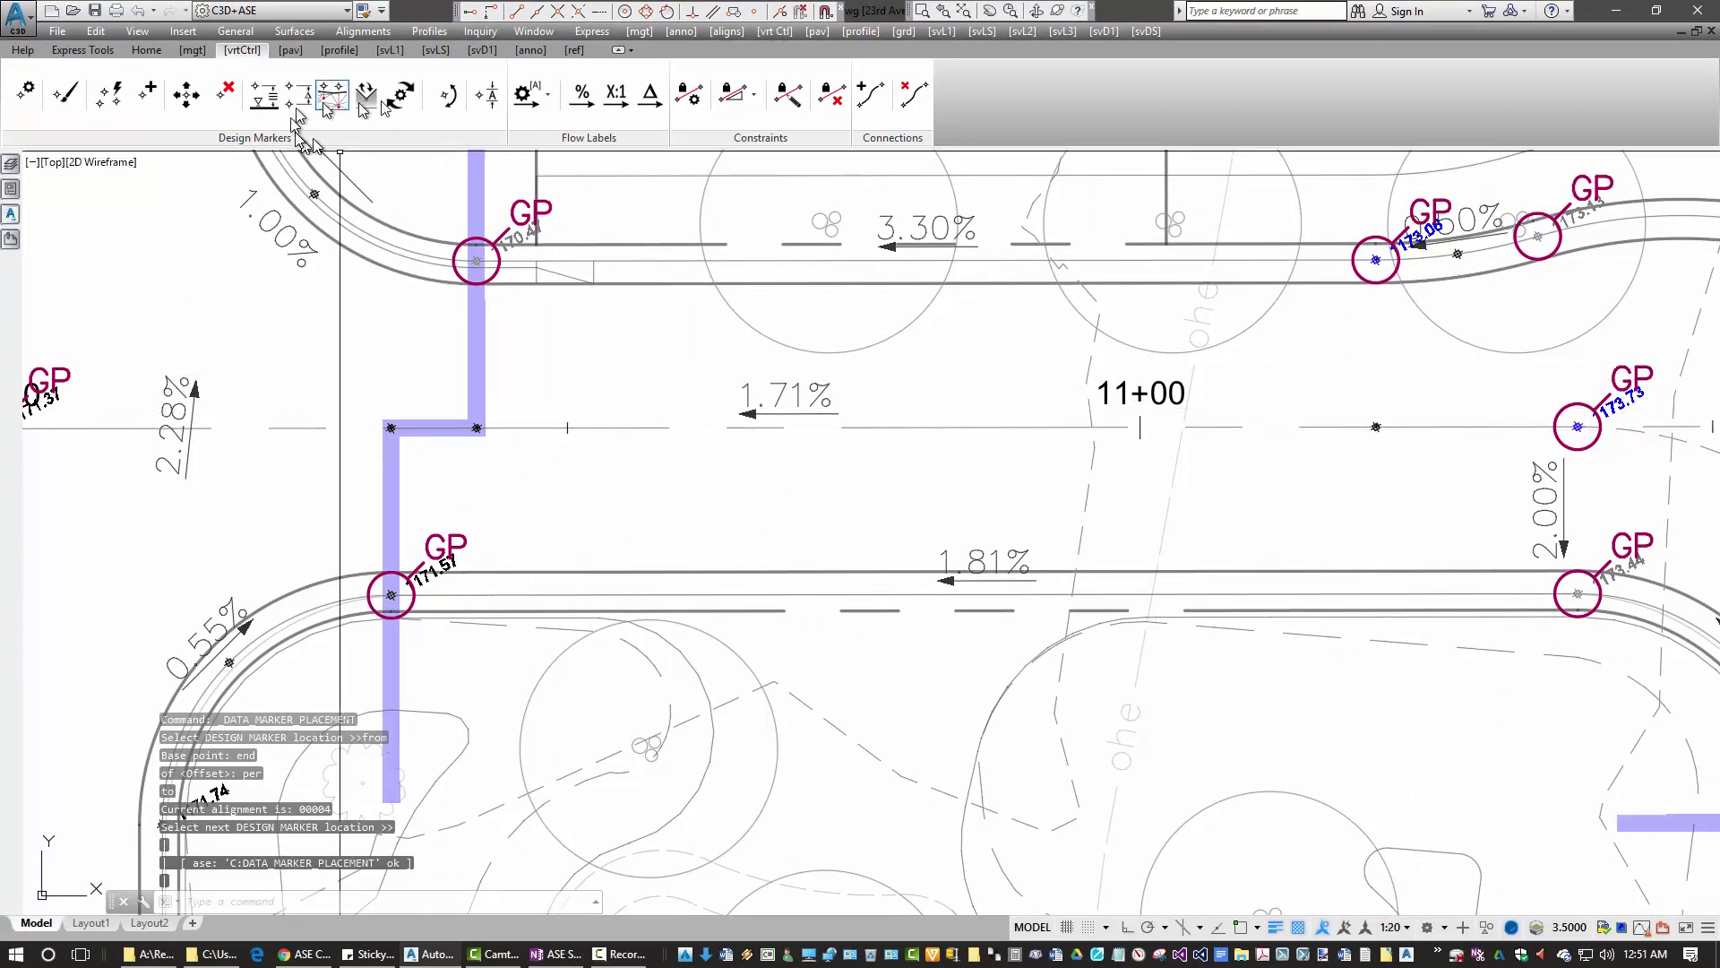
Label the grades between the corner marker and the GP markers above and below it
{"action": "left_click", "coordinate": [591, 115]}
{"action": "left_click", "coordinate": [479, 423]}
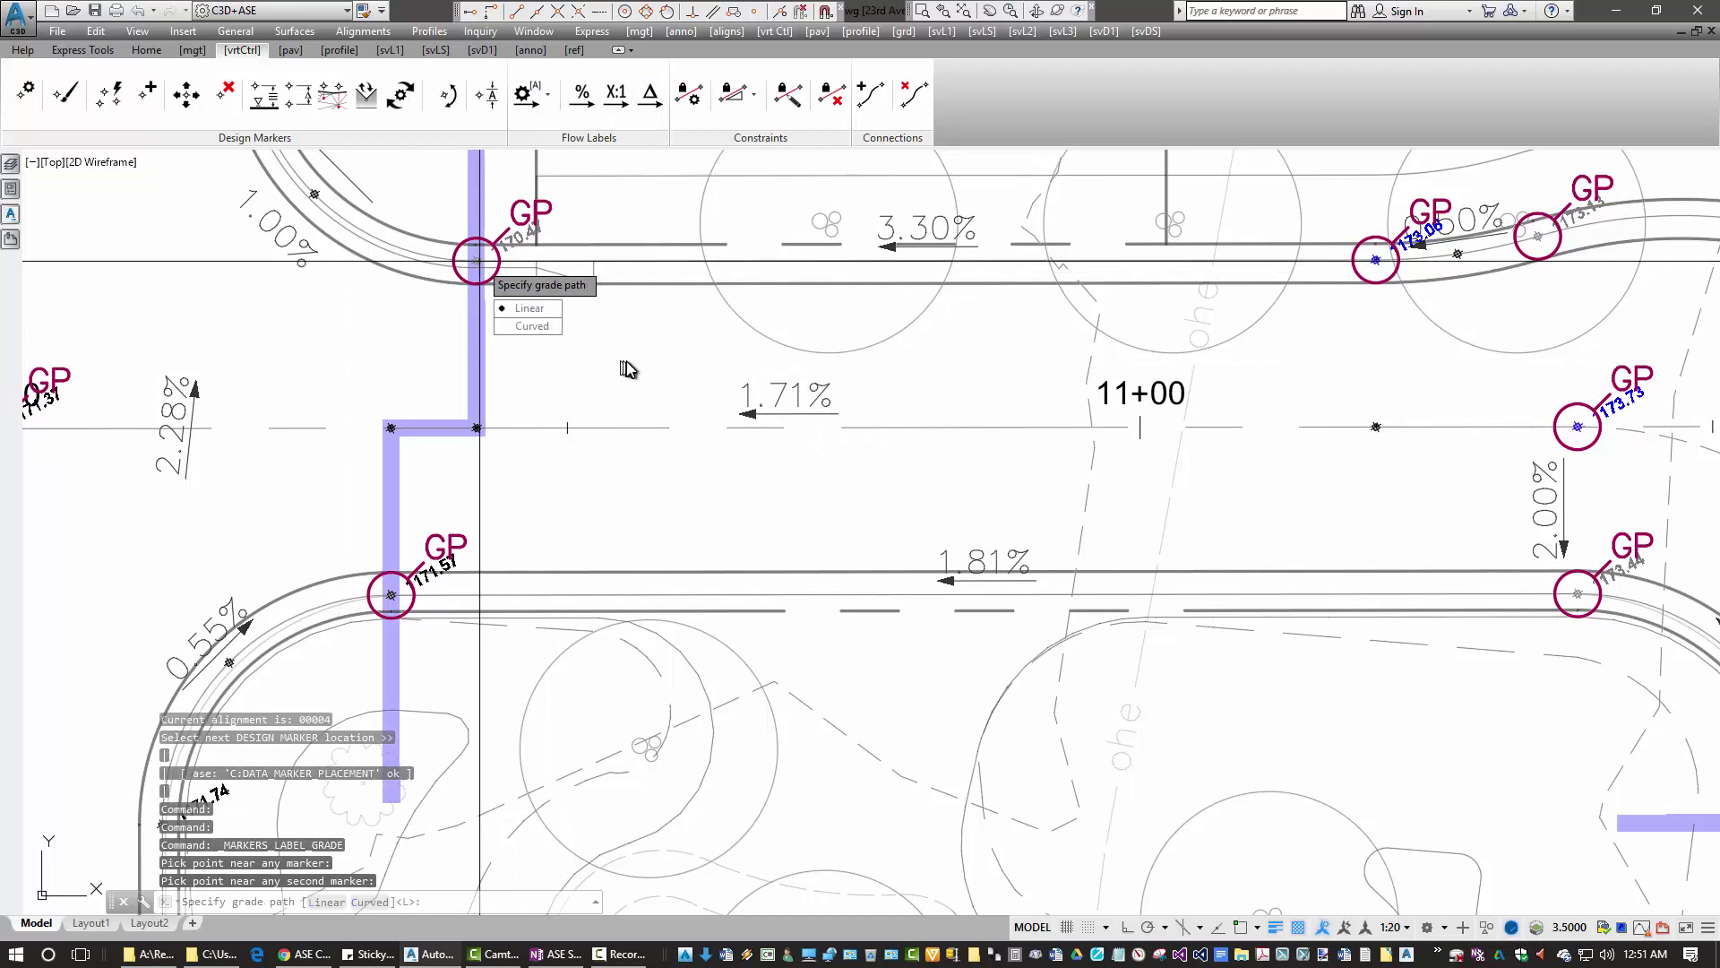
{"action": "left_click", "coordinate": [479, 261]}
{"action": "key", "text": "Return"}
{"action": "left_click", "coordinate": [391, 594]}
{"action": "left_click", "coordinate": [392, 427]}
{"action": "key", "text": "Return"}
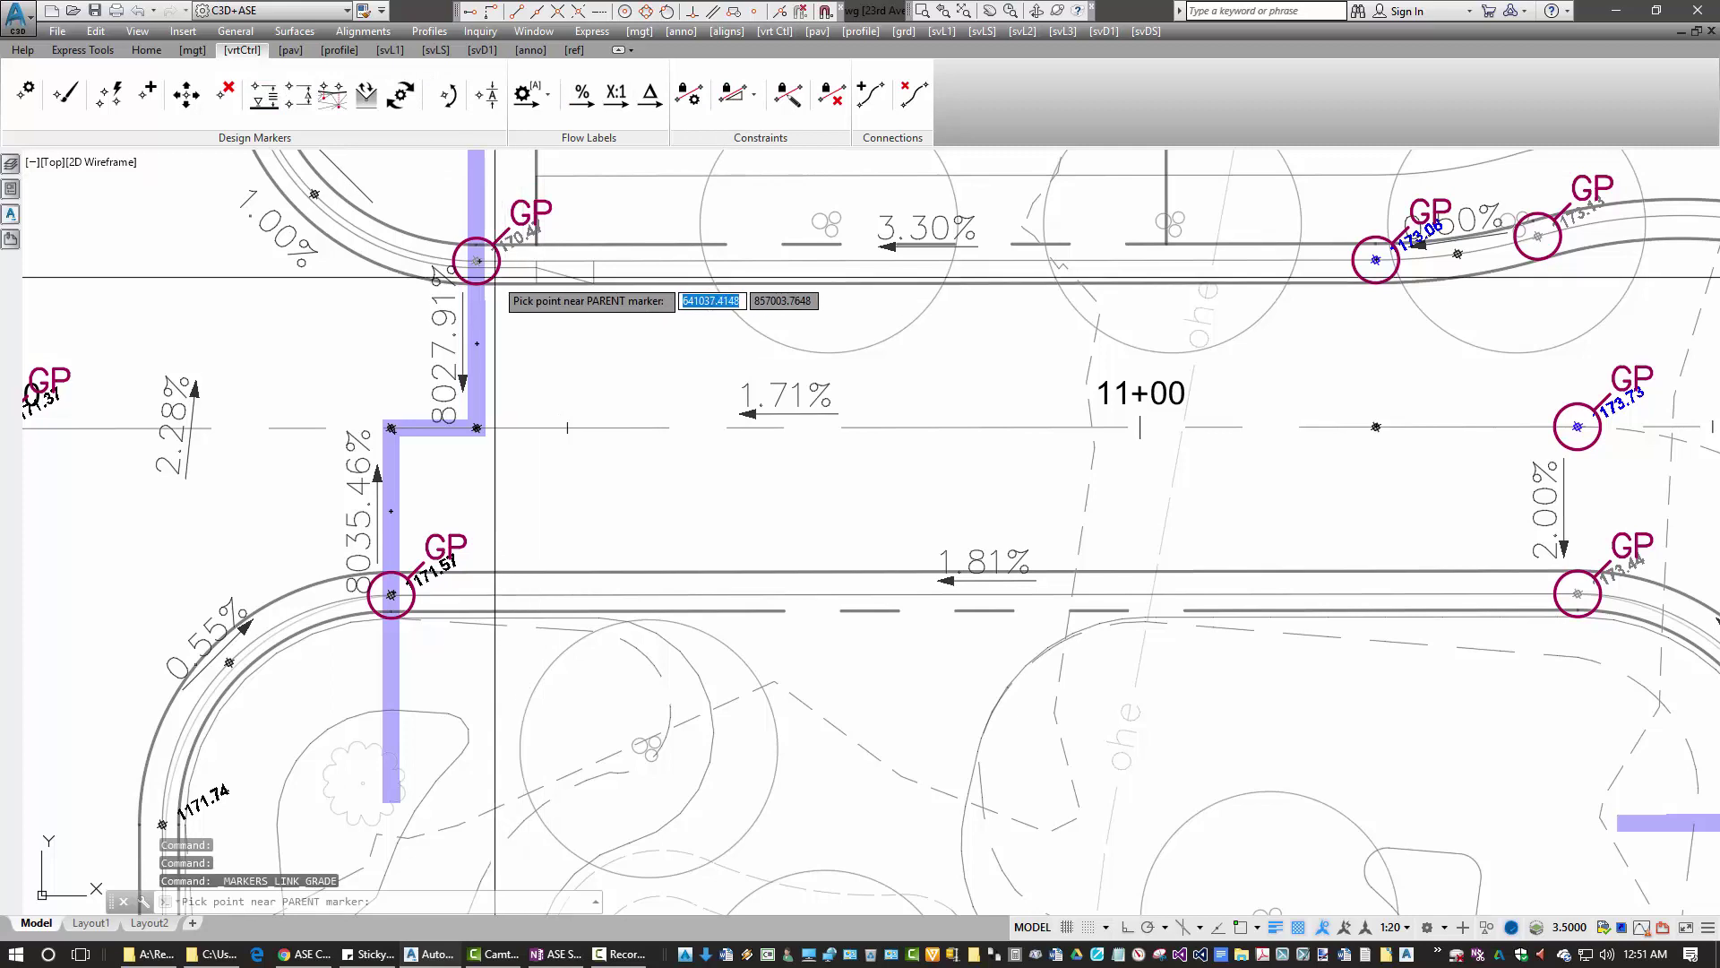
Link the upper and lower GP markers to the corner marker with linear 0% grades
{"action": "left_click", "coordinate": [477, 261]}
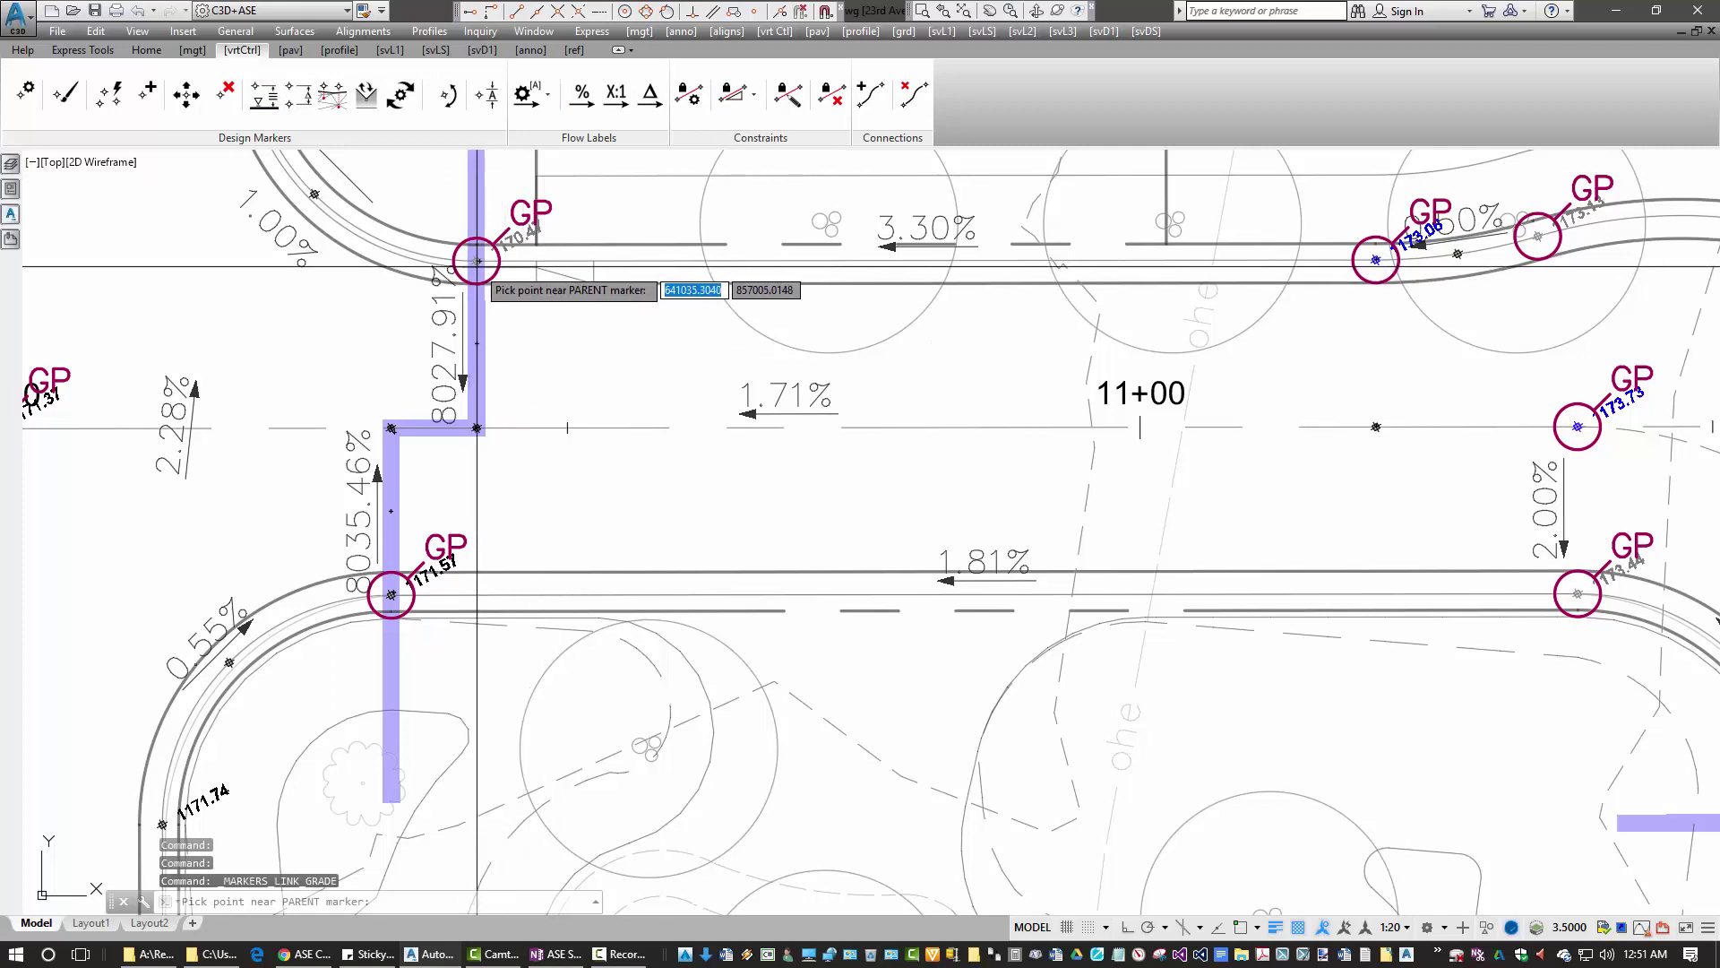
{"action": "left_click", "coordinate": [478, 428]}
{"action": "left_click", "coordinate": [524, 475]}
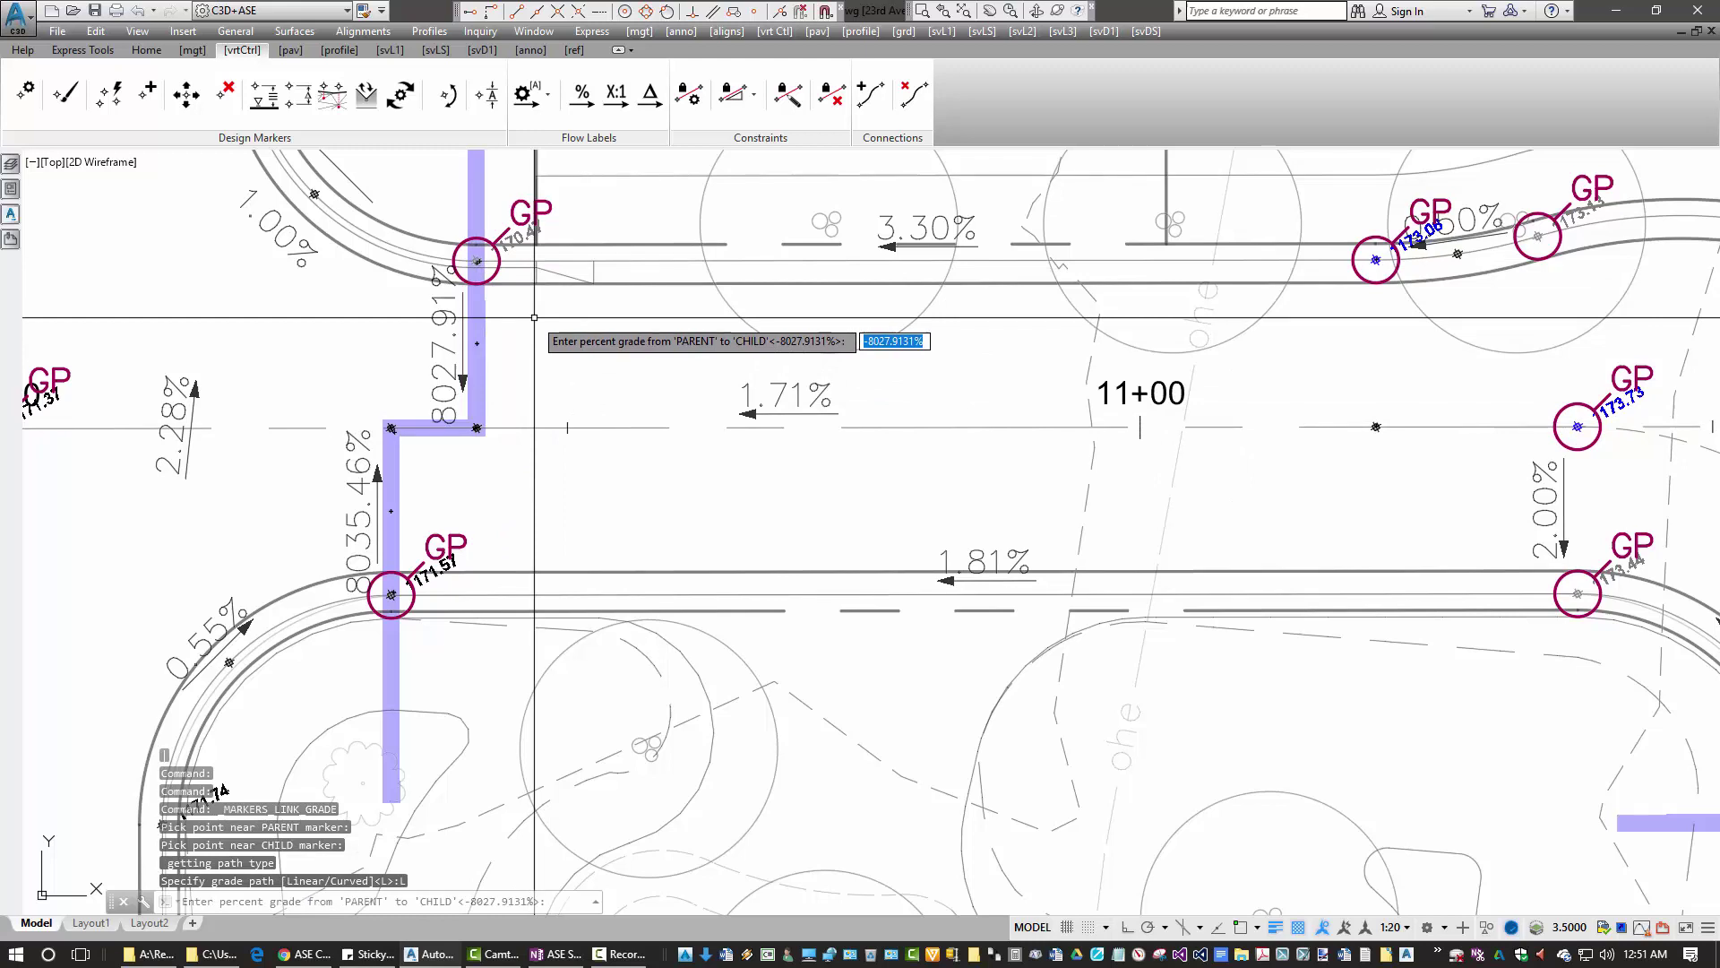
{"action": "type", "text": "0"}
{"action": "key", "text": "Return"}
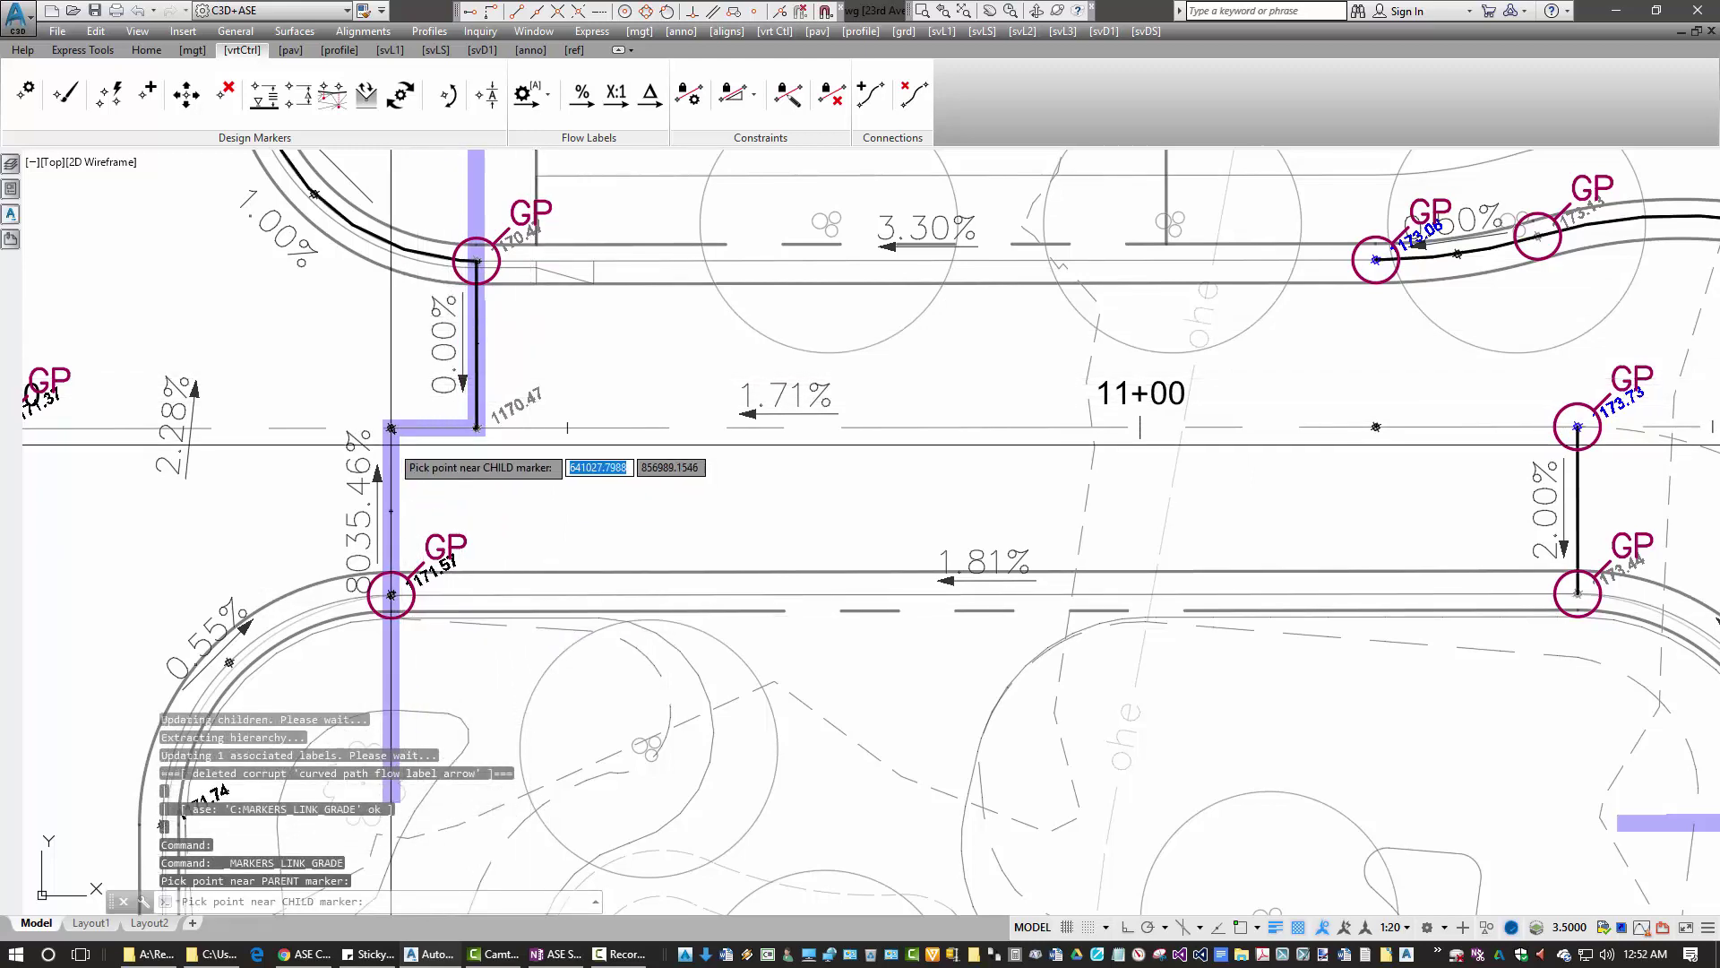
{"action": "left_click", "coordinate": [596, 464]}
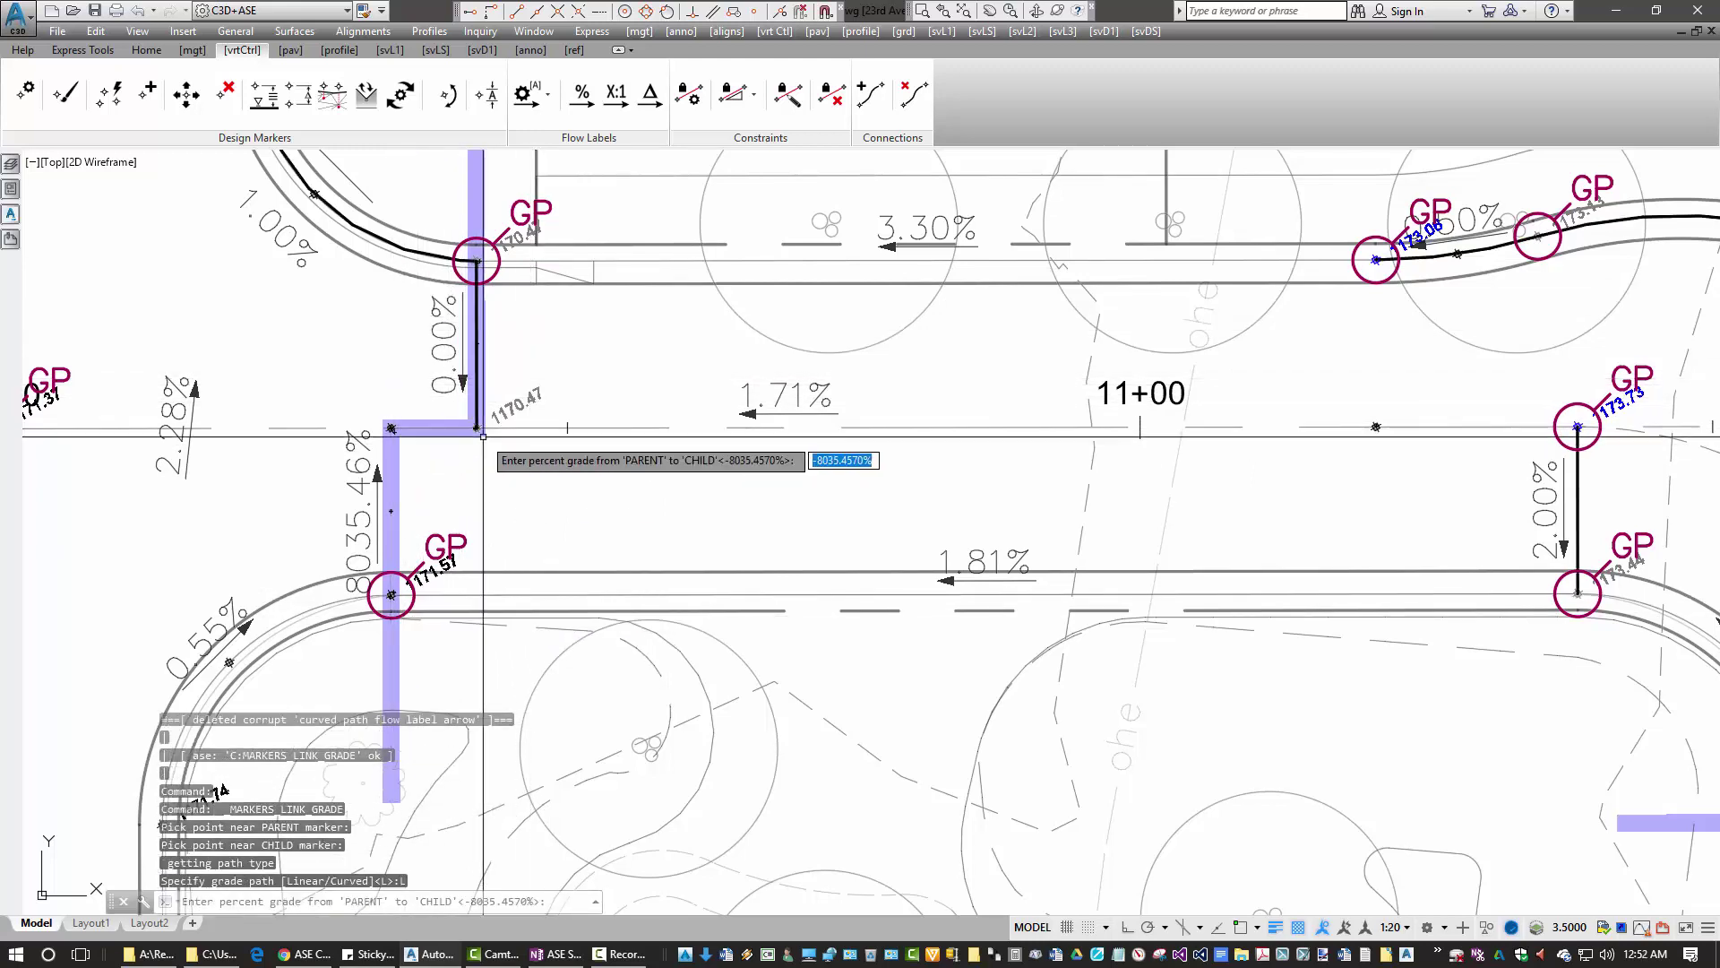
{"action": "type", "text": "0"}
{"action": "key", "text": "Return"}
{"action": "middle_click_drag", "start_coordinate": [567, 470], "coordinate": [424, 431]}
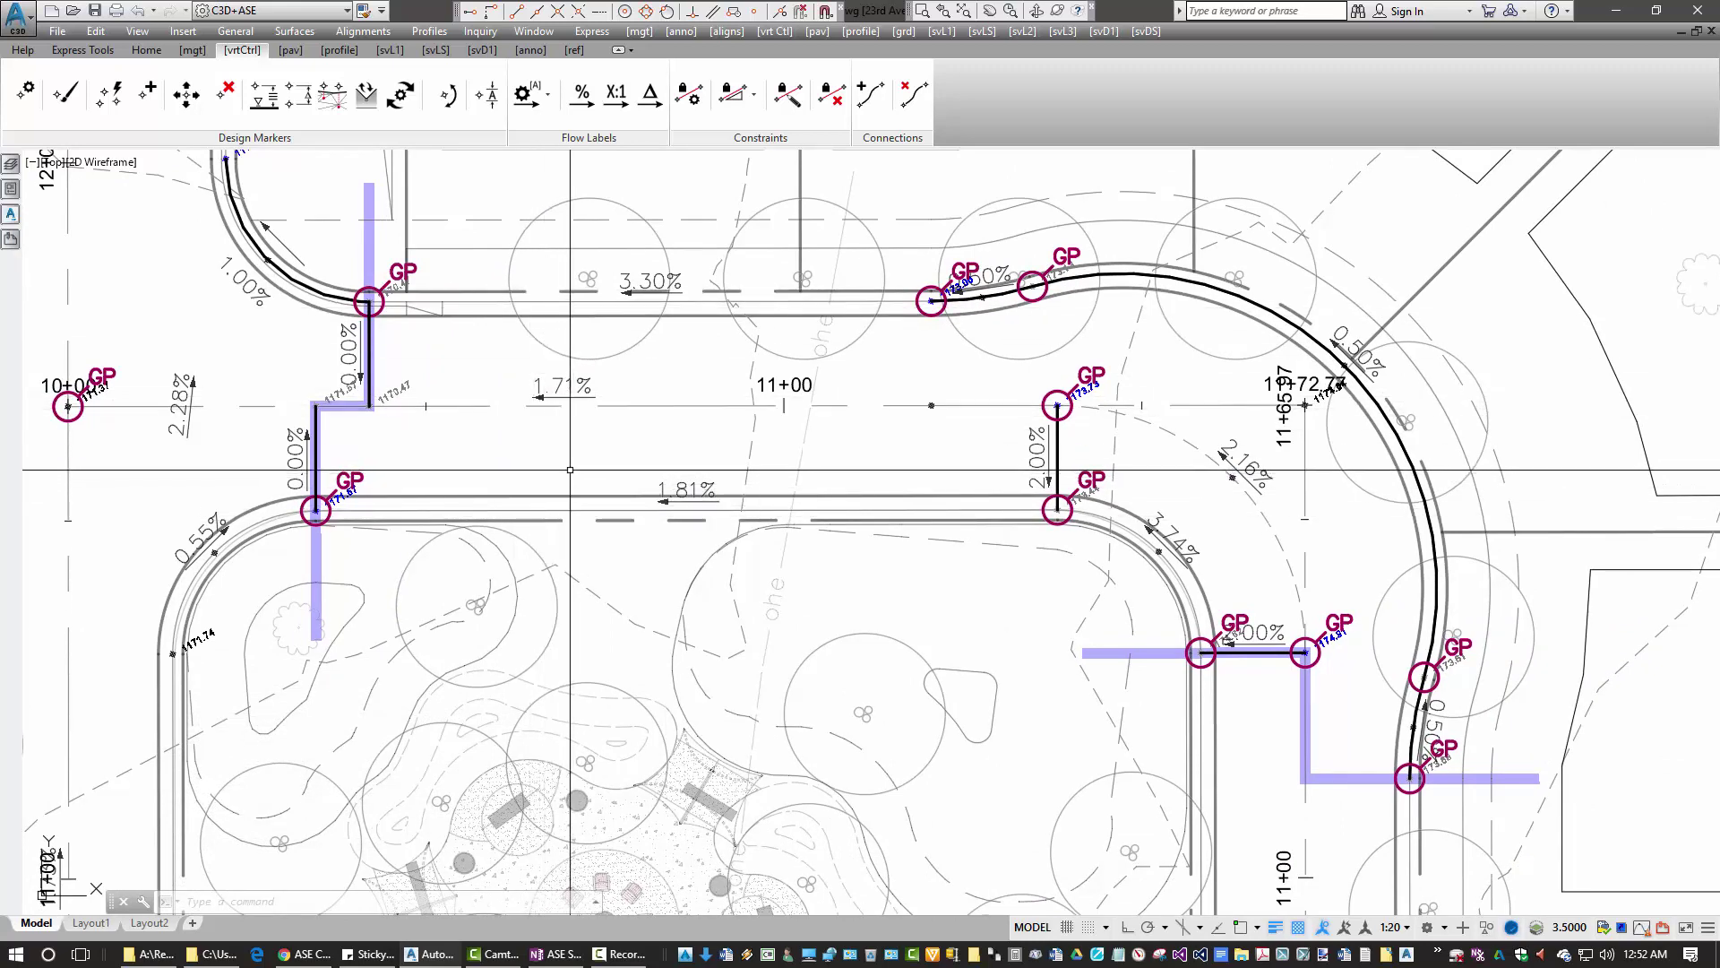
Zoom out over the whole linked curb layout and return to the pav tools
{"action": "scroll", "coordinate": [577, 430], "scroll_direction": "down", "scroll_amount": 3}
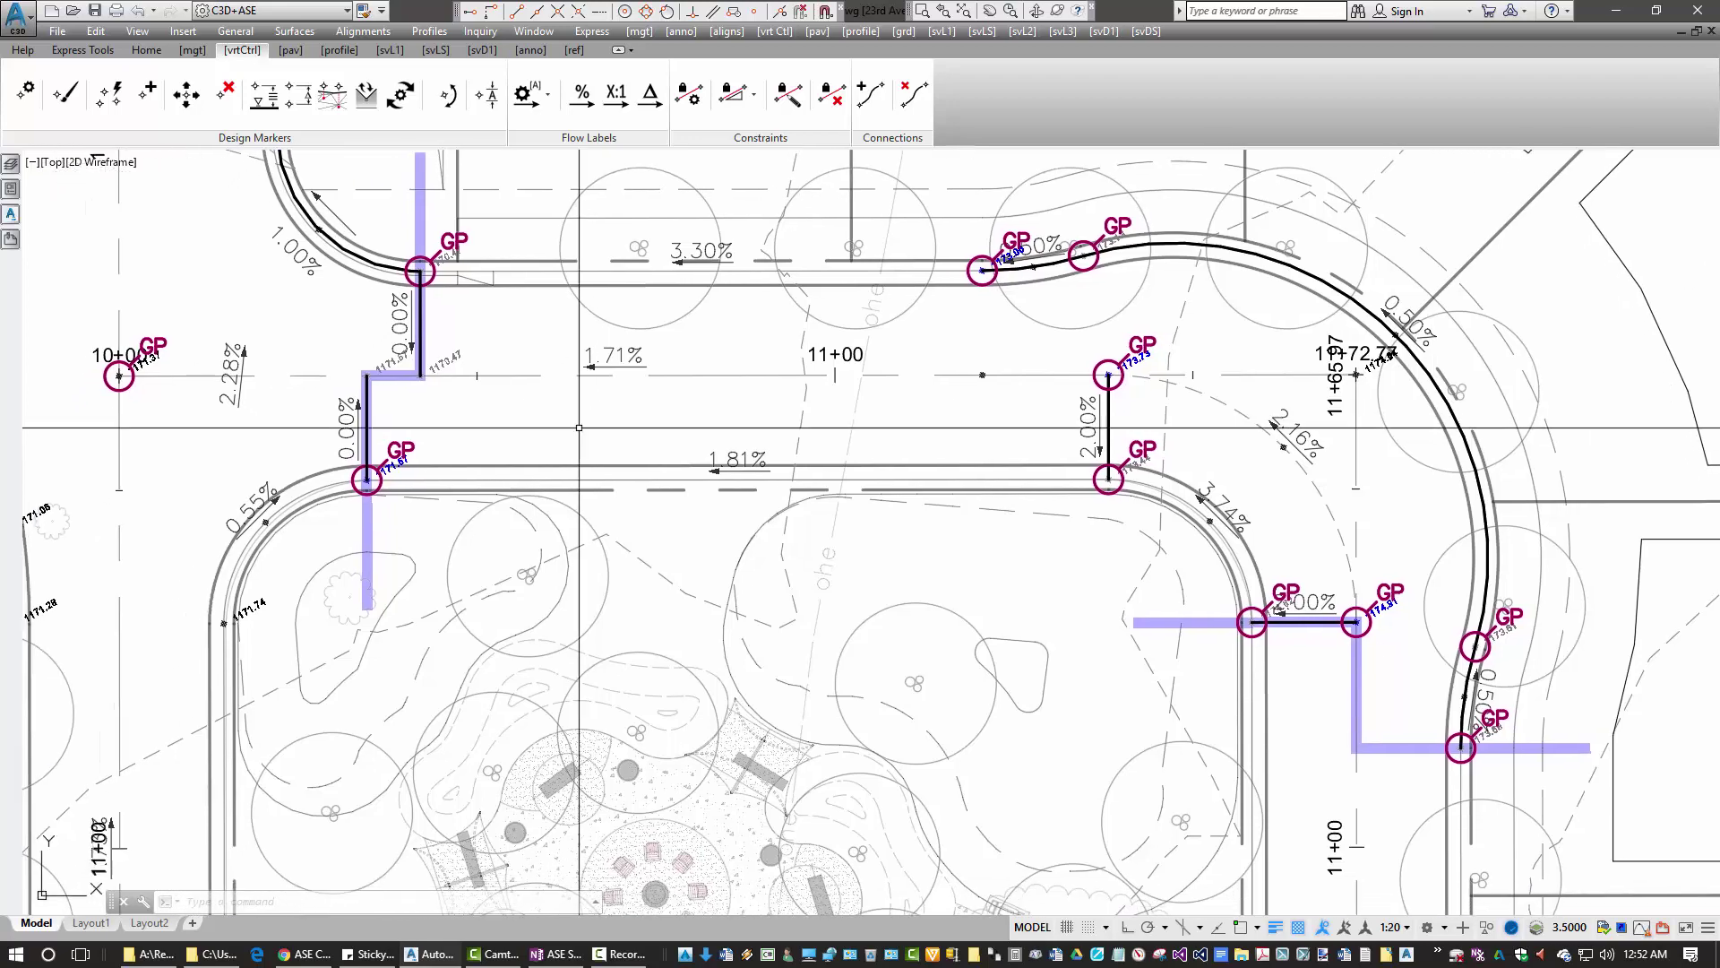
{"action": "scroll", "coordinate": [577, 430], "scroll_direction": "up", "scroll_amount": 2}
{"action": "scroll", "coordinate": [709, 451], "scroll_direction": "up", "scroll_amount": 2}
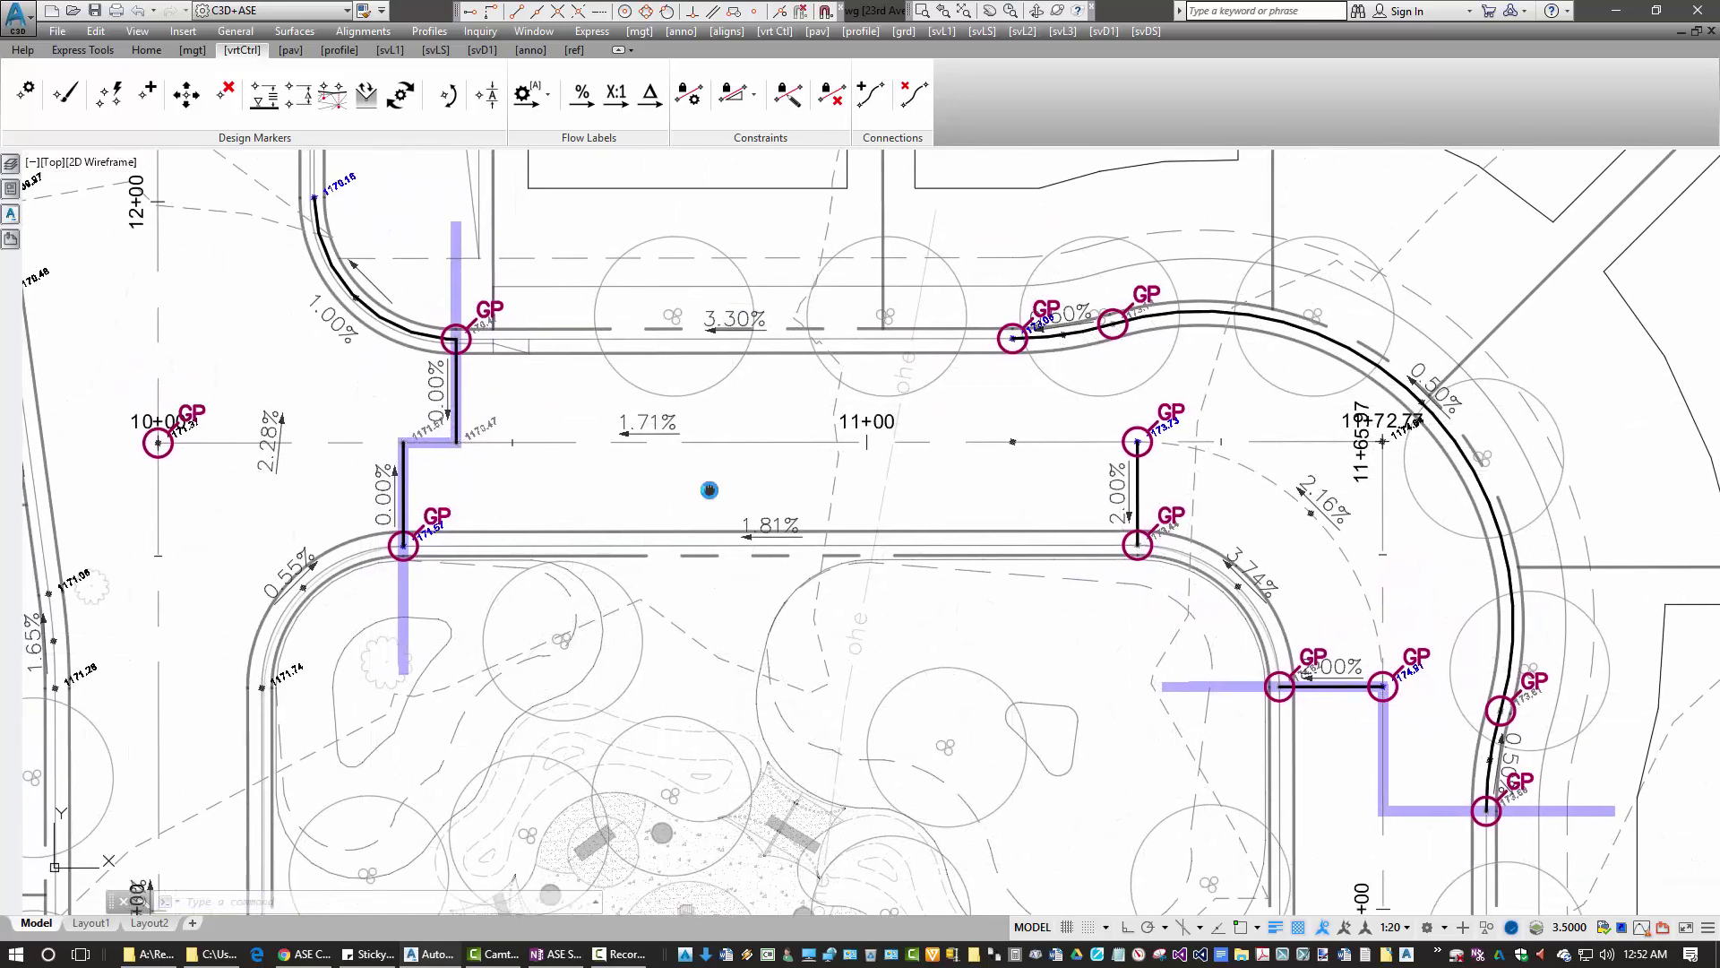
{"action": "left_click", "coordinate": [368, 97]}
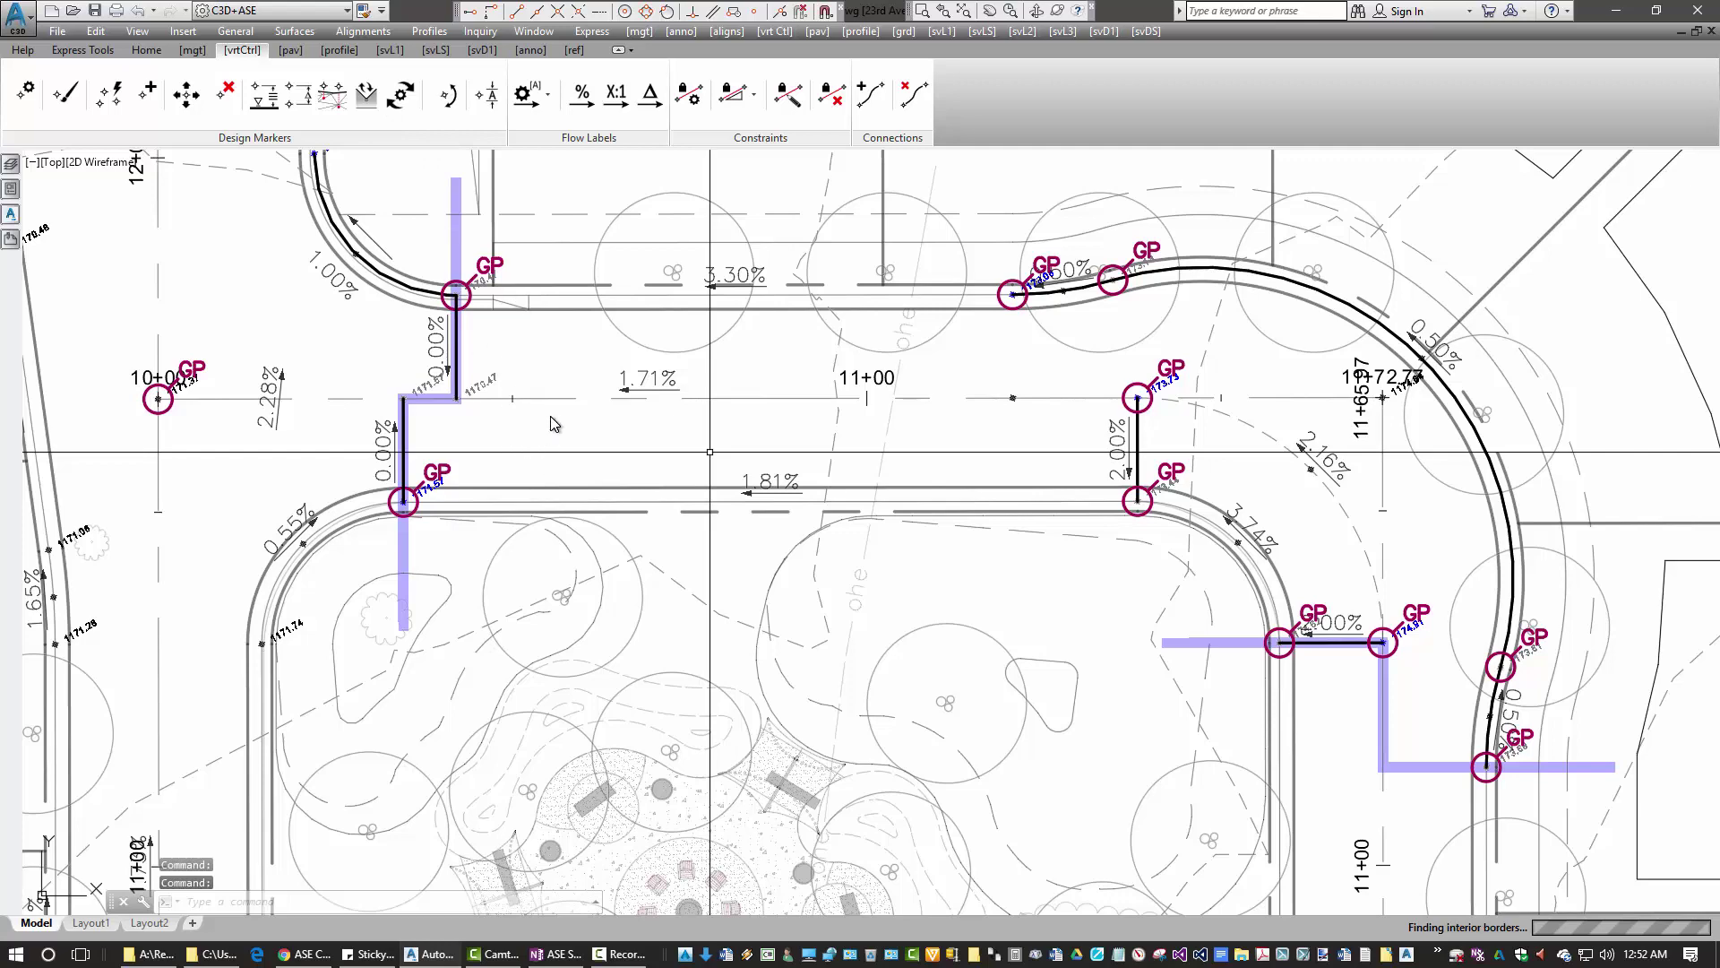
{"action": "scroll", "coordinate": [550, 415], "scroll_direction": "down", "scroll_amount": 2}
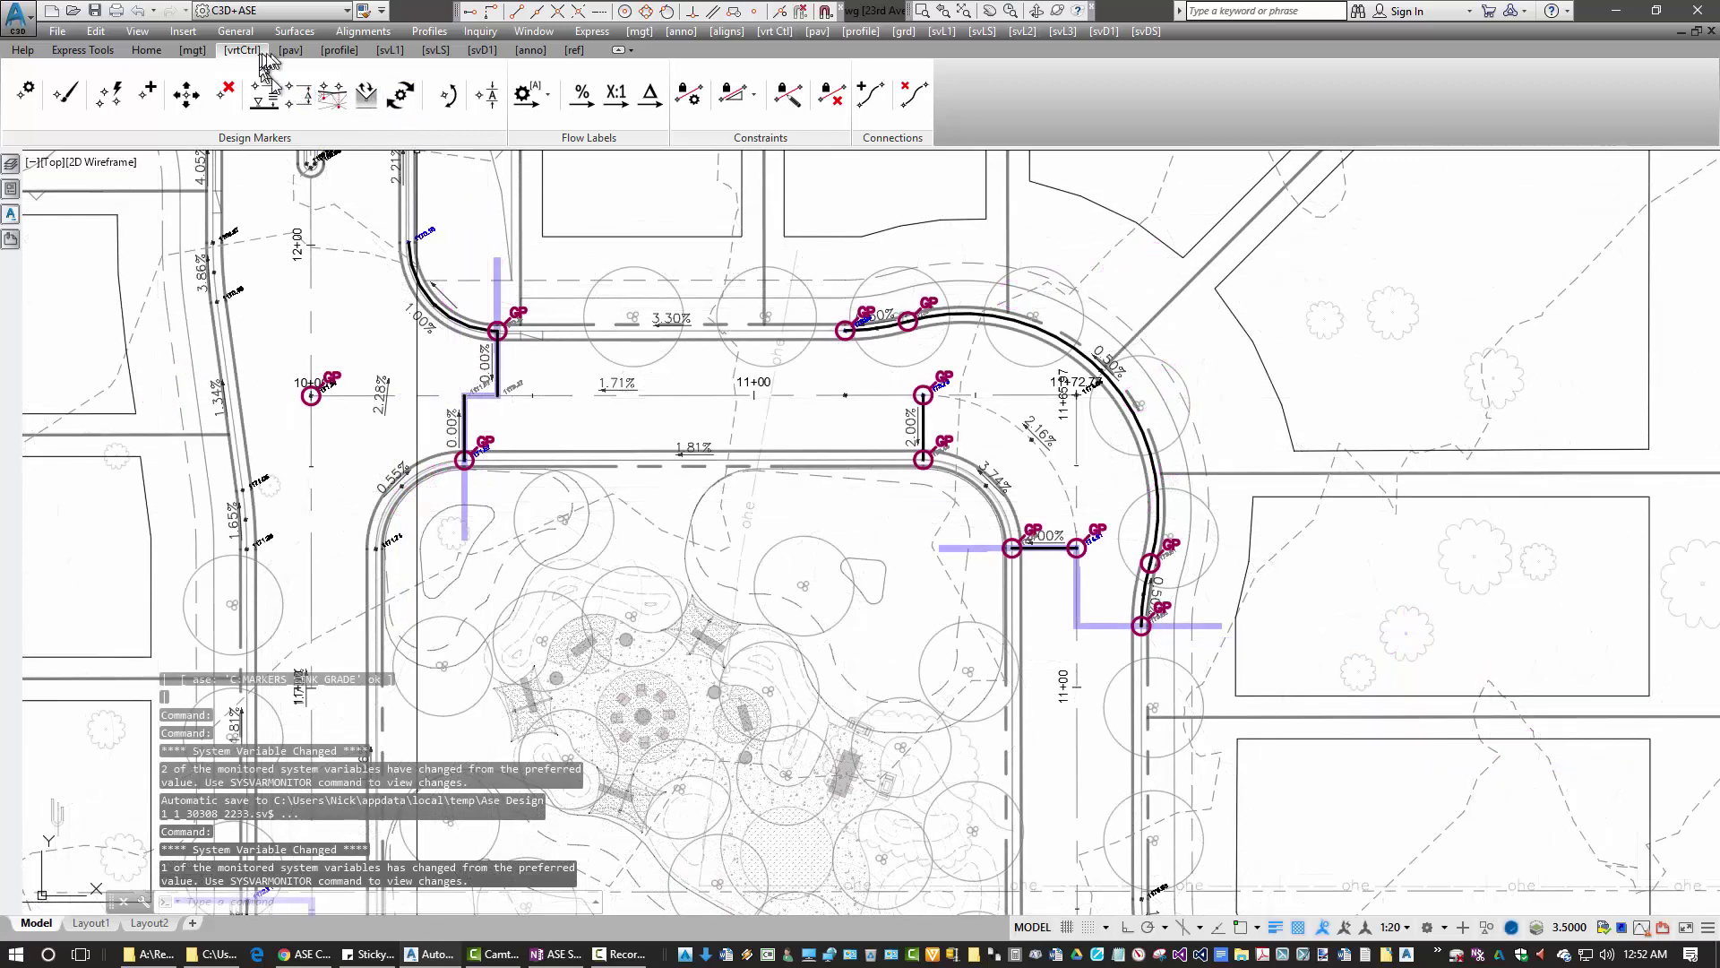
{"action": "left_click", "coordinate": [290, 51]}
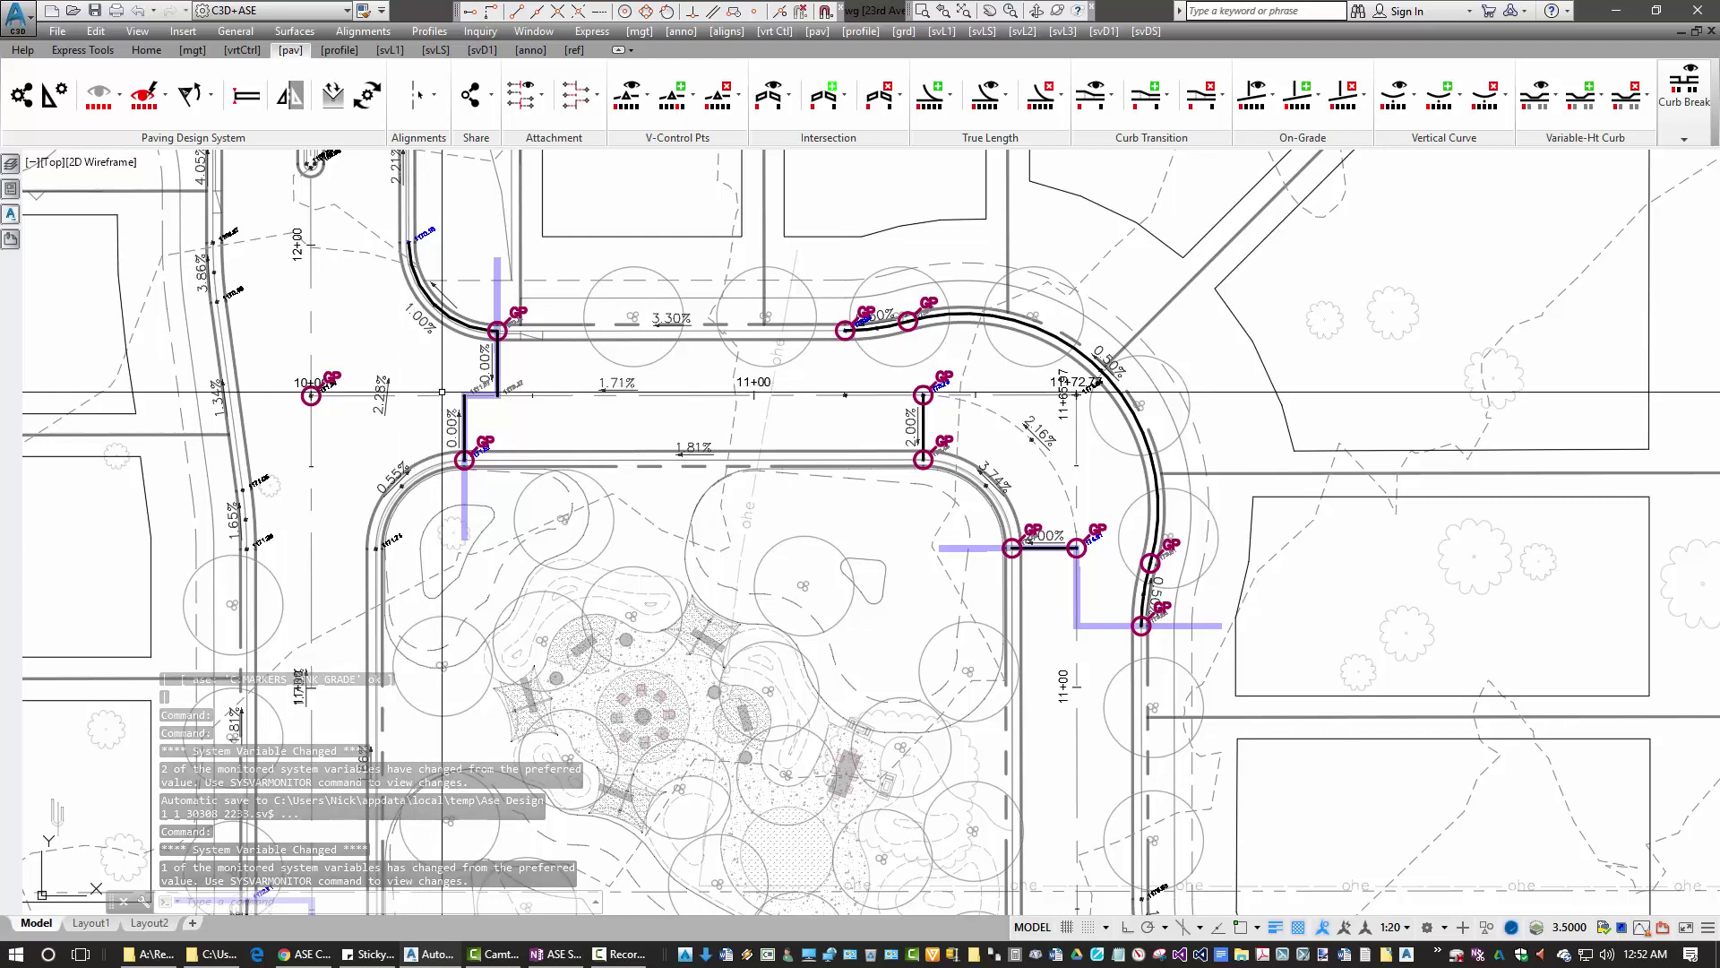
Run Share paving - current to export the park road design and rebuild its corridor
{"action": "left_click", "coordinate": [475, 103]}
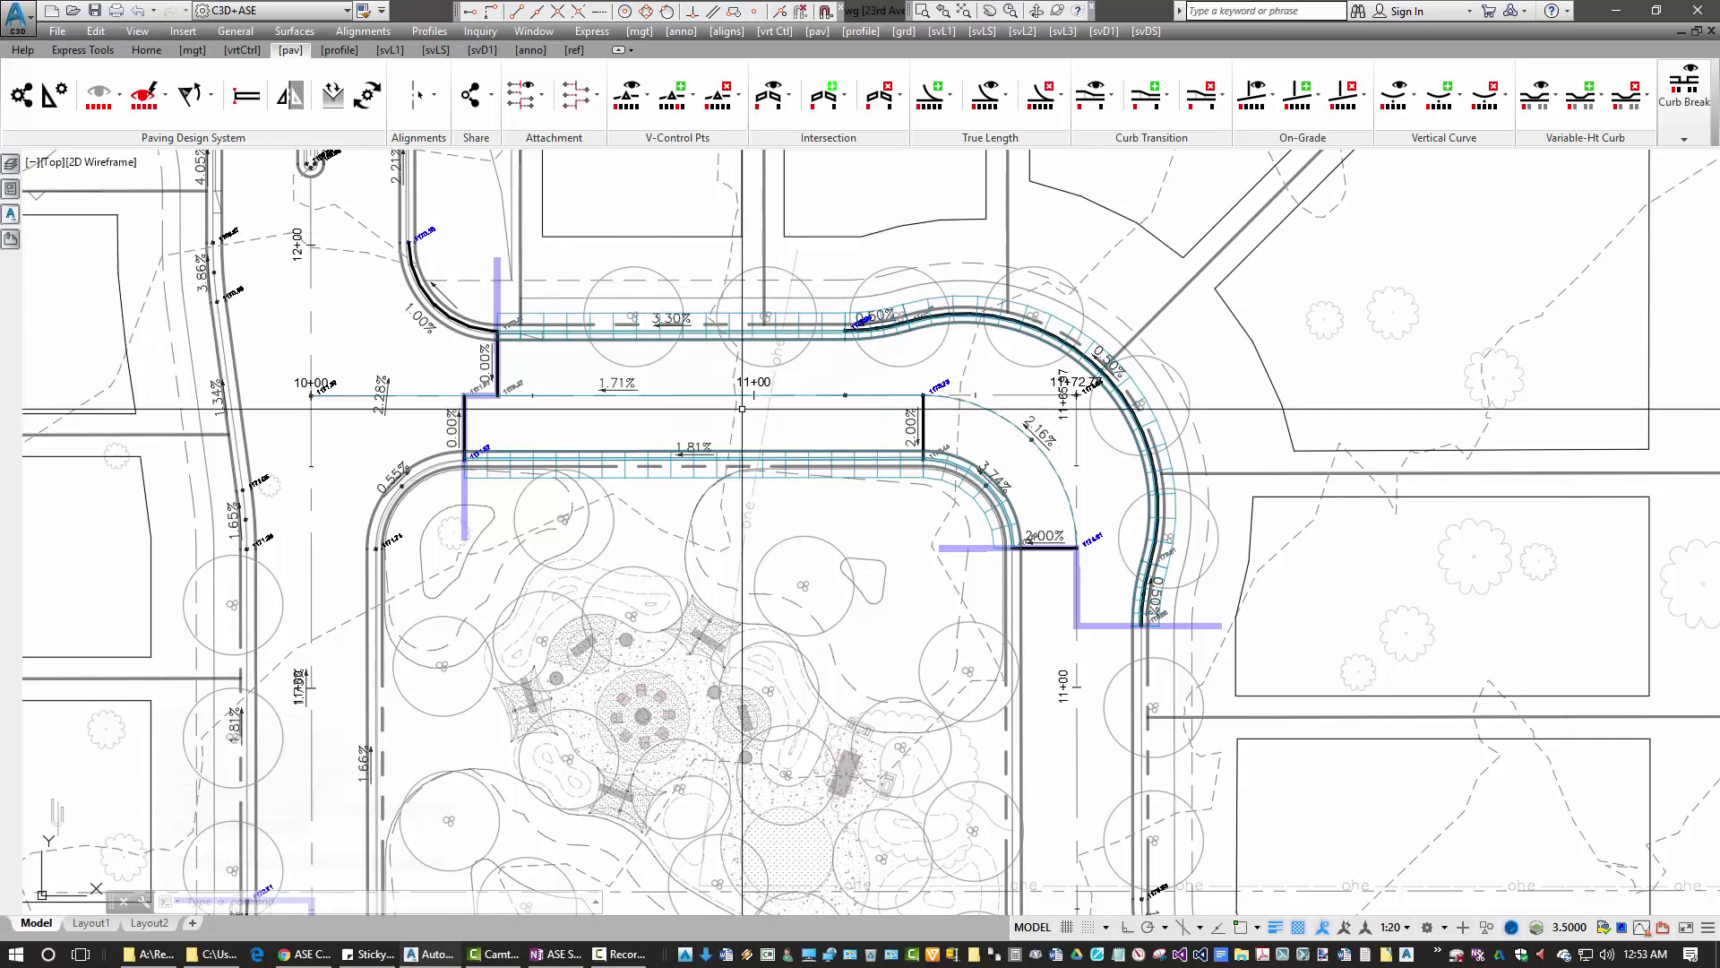
{"action": "mouse_move", "coordinate": [11, 164]}
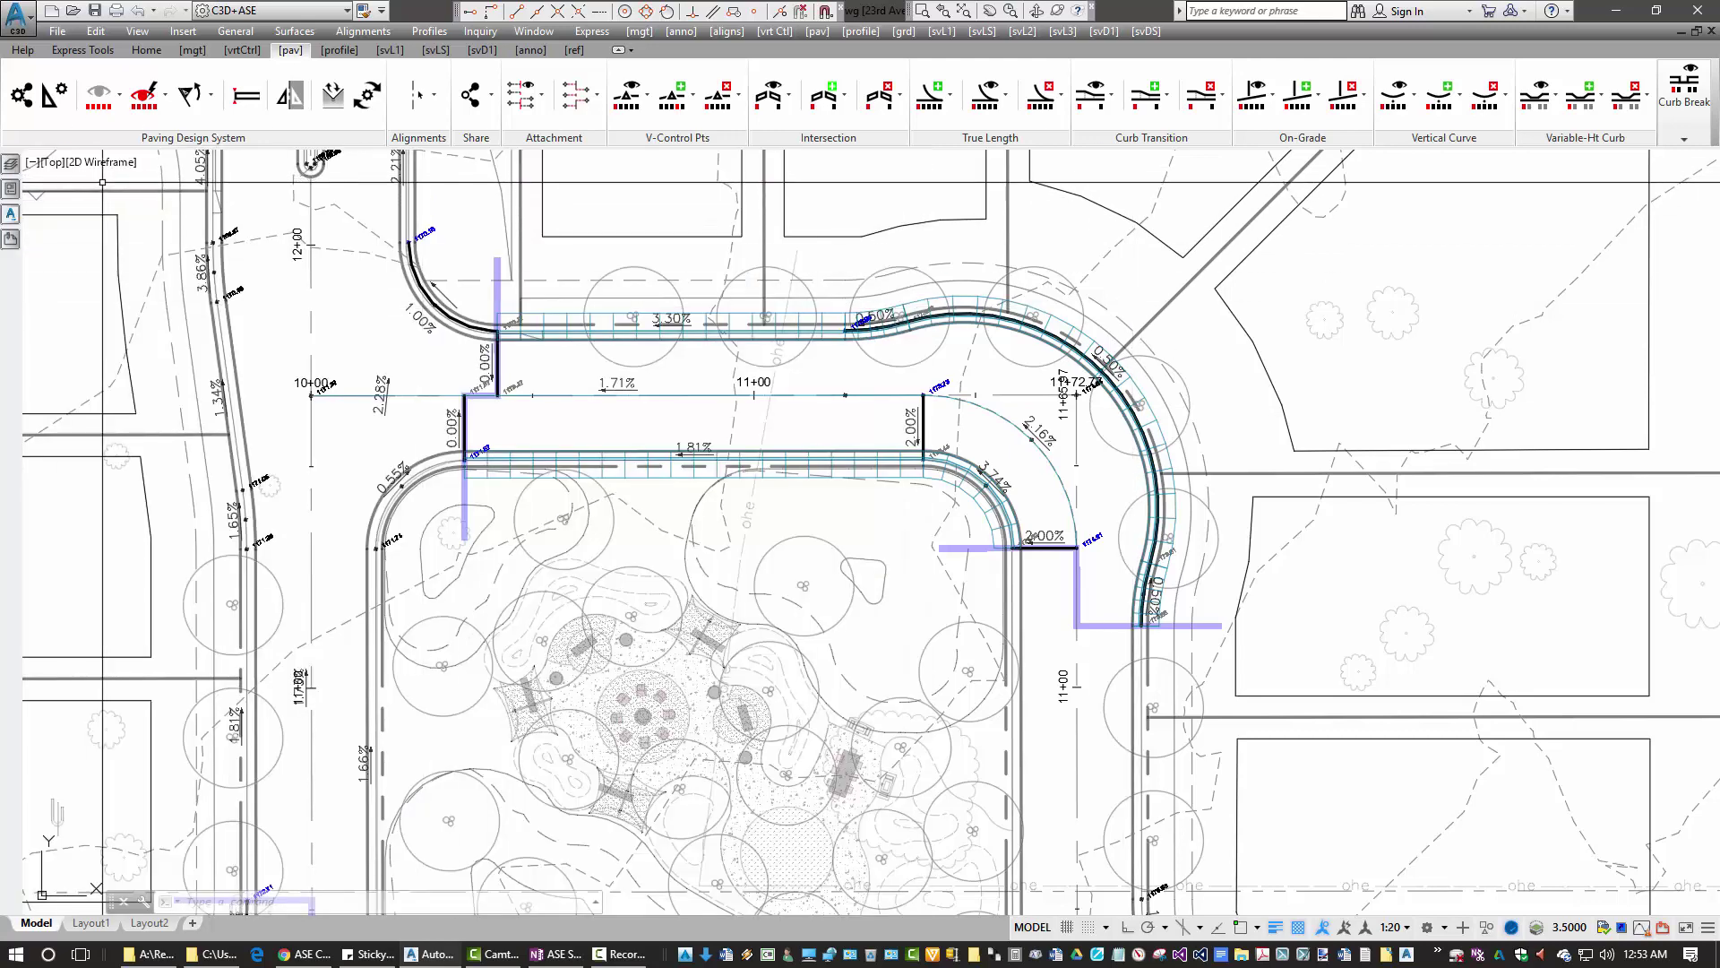
Switch to SW Isometric and window-zoom onto the corridor curbs over the terrain
{"action": "left_click", "coordinate": [44, 162]}
{"action": "left_click", "coordinate": [90, 334]}
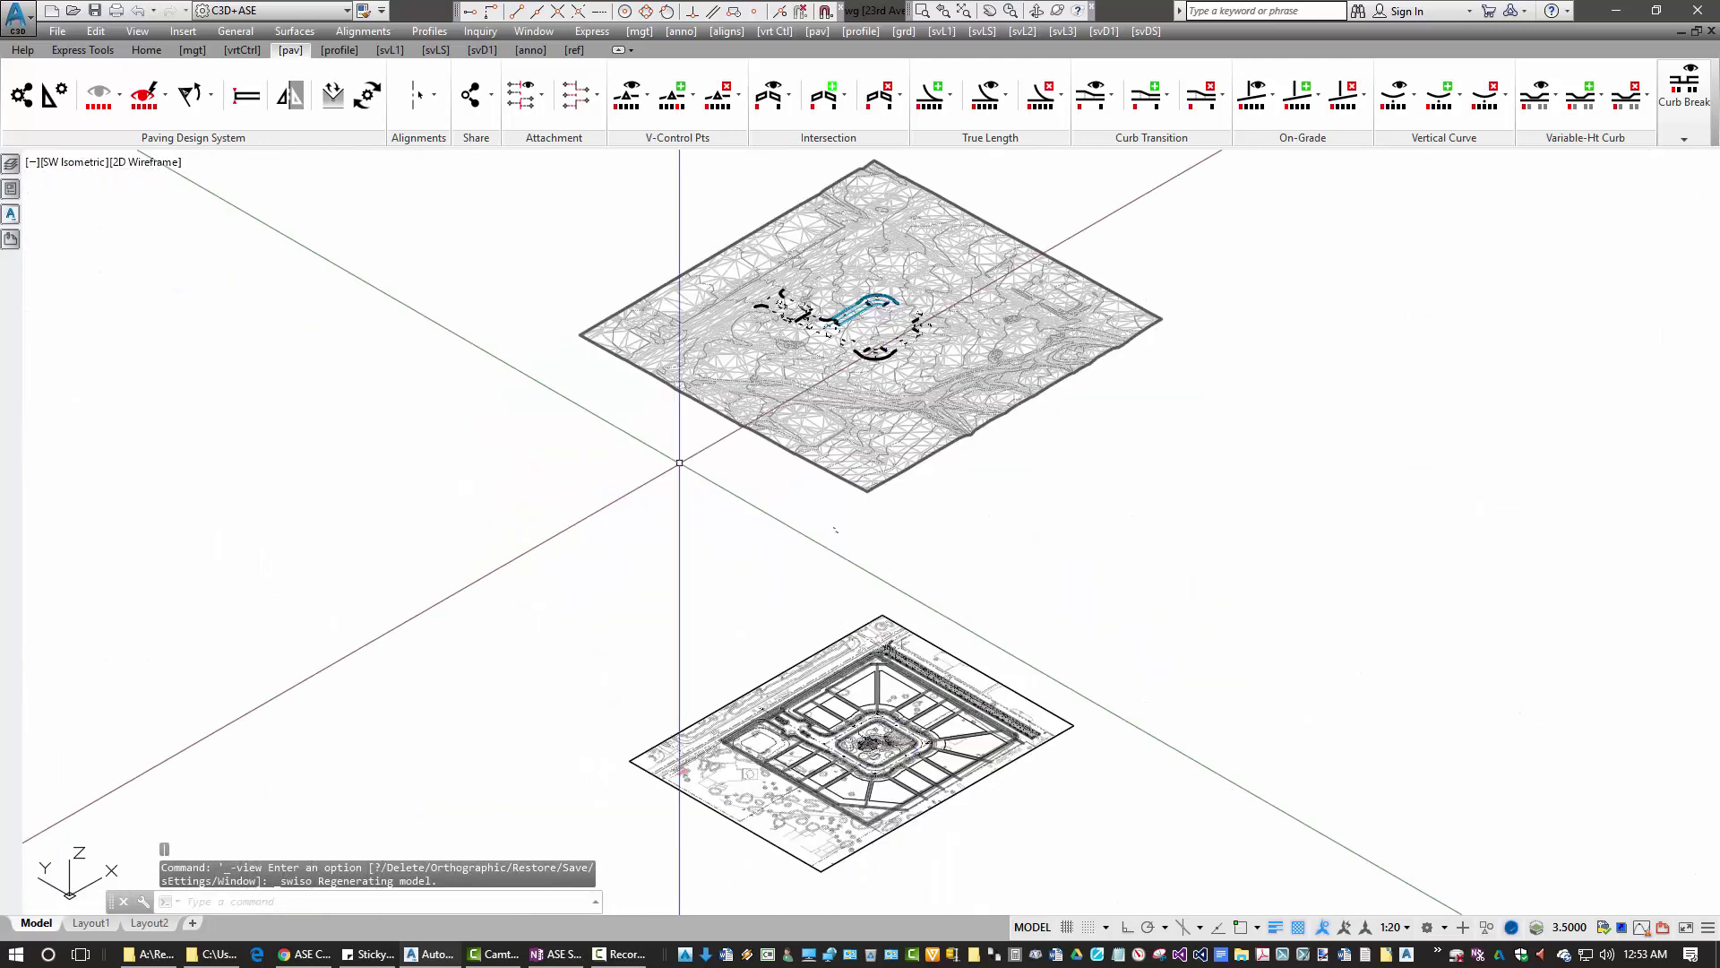
{"action": "left_click", "coordinate": [923, 11]}
{"action": "left_click", "coordinate": [922, 332]}
{"action": "left_click", "coordinate": [1027, 383]}
{"action": "middle_click_drag", "start_coordinate": [1035, 537], "coordinate": [907, 506]}
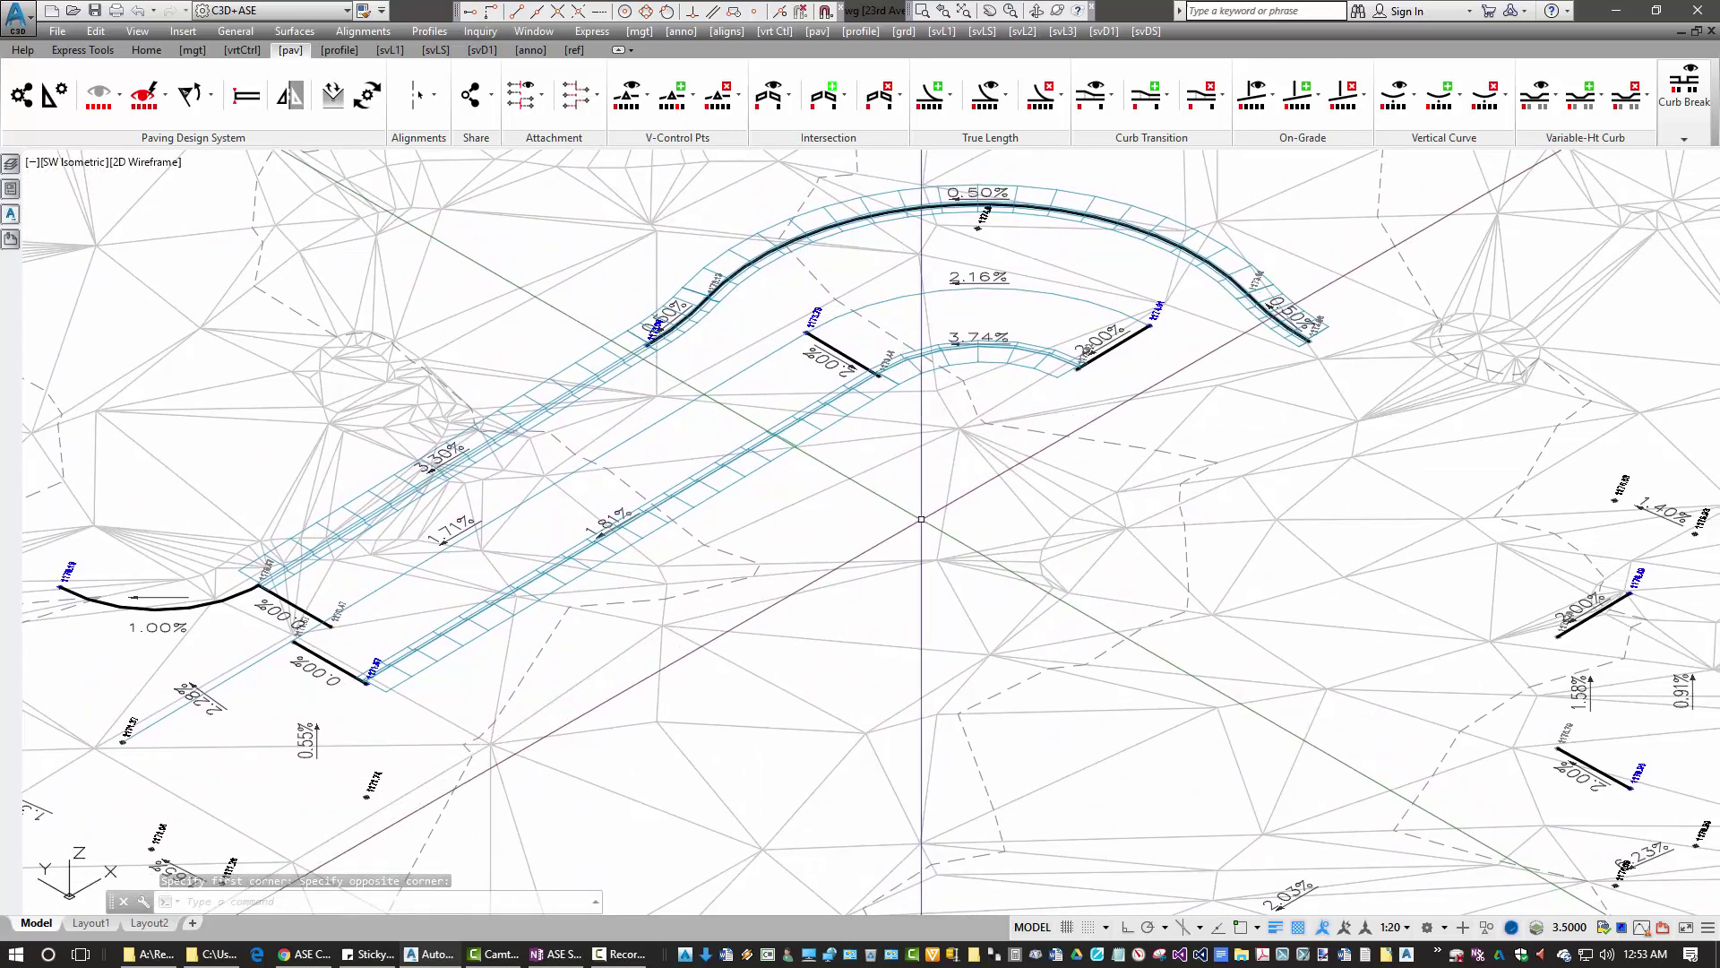